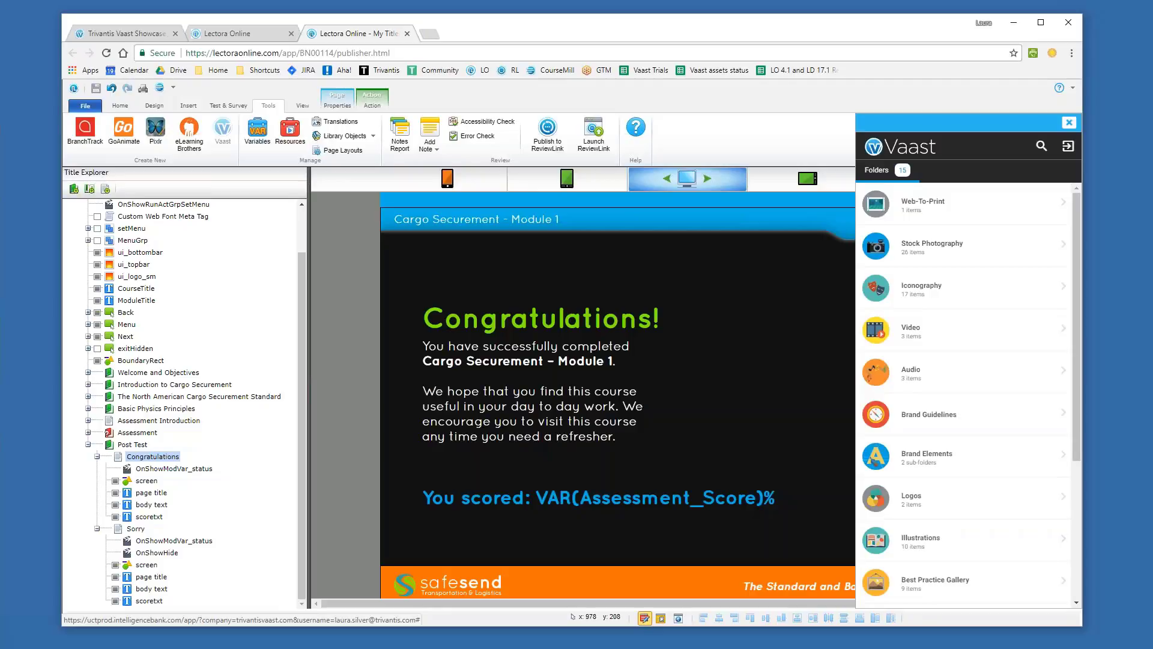
Step: Download Congrats_BackgroundImage from the Vaast Stock Photography folder onto the Congratulations page and check it in the page and object views
{"action": "left_click", "coordinate": [985, 257]}
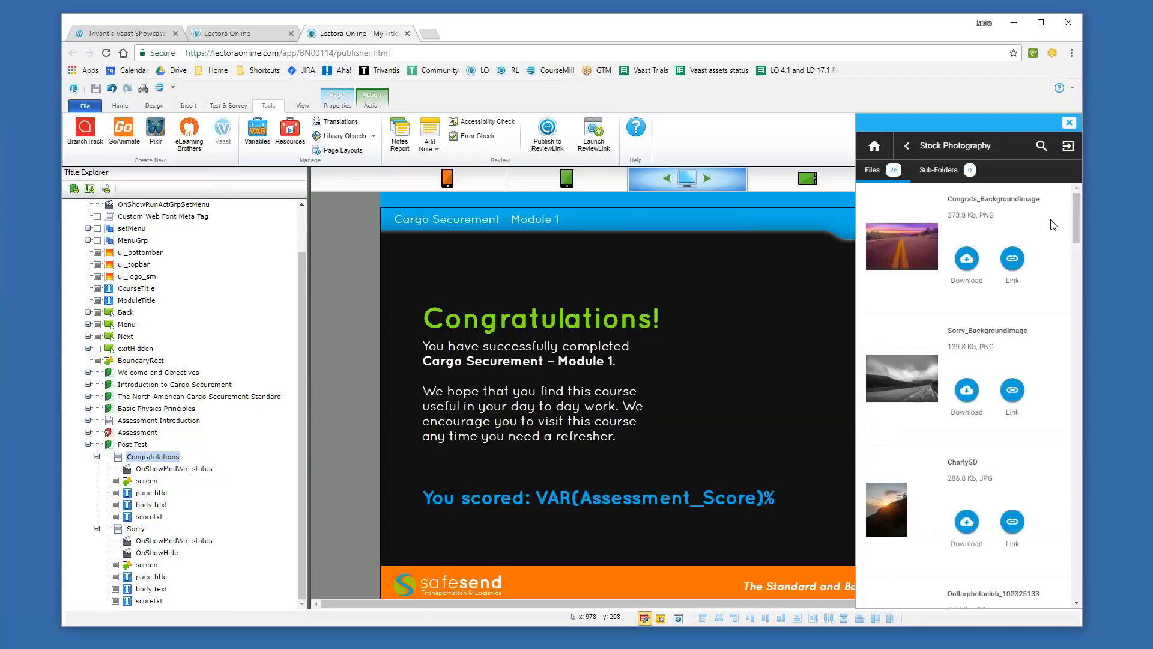
{"action": "left_click", "coordinate": [971, 266]}
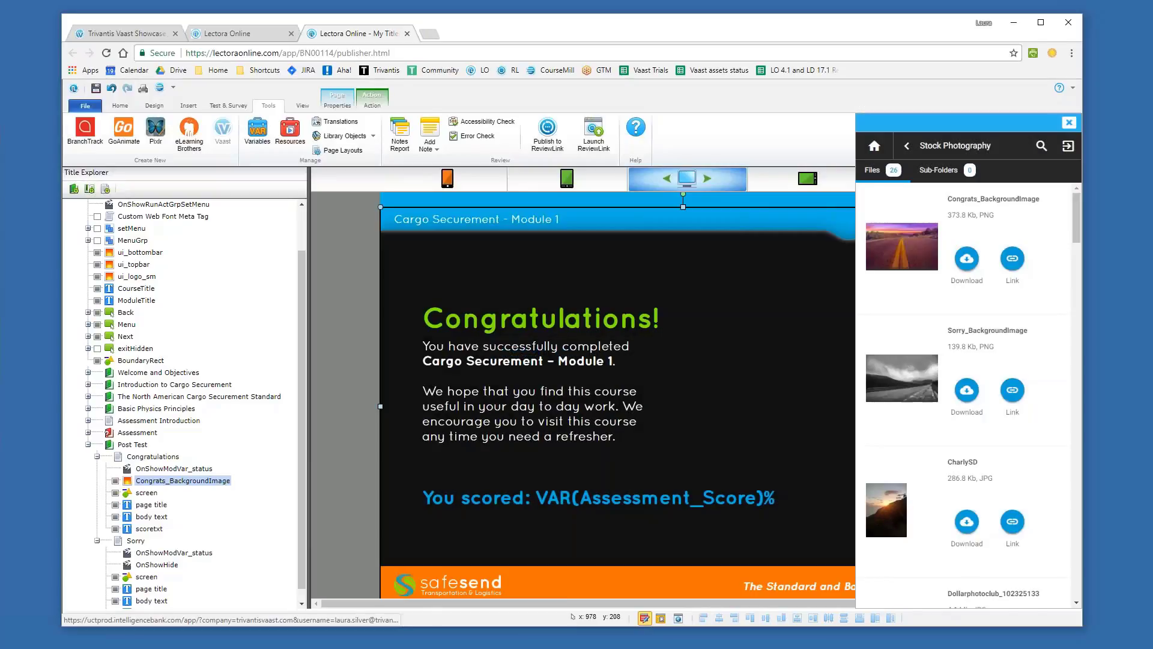
{"action": "left_click", "coordinate": [162, 457]}
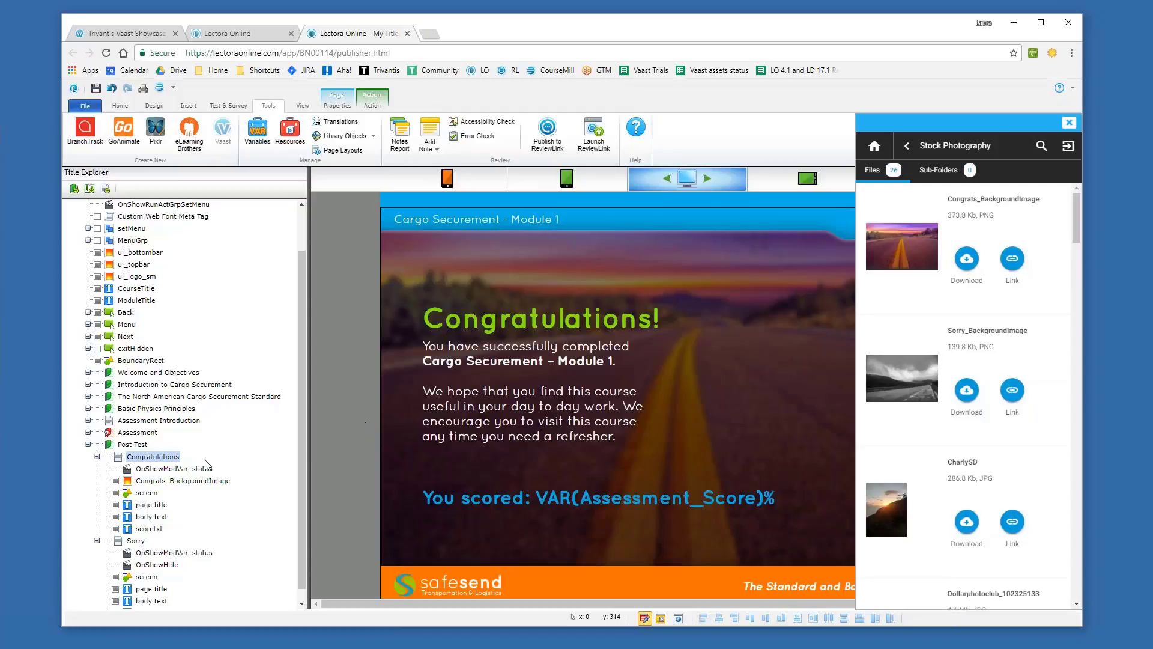
{"action": "left_click", "coordinate": [178, 481]}
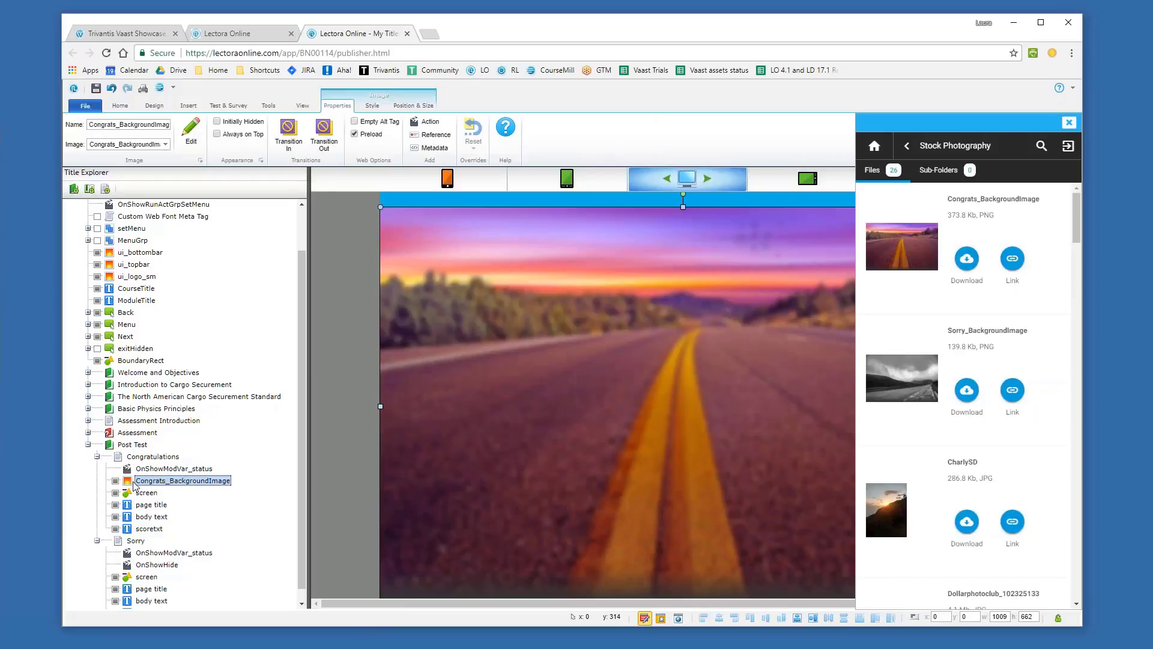
Step: Download Sorry_BackgroundImage from the Stock Photography folder onto the Sorry page
{"action": "left_click", "coordinate": [136, 541]}
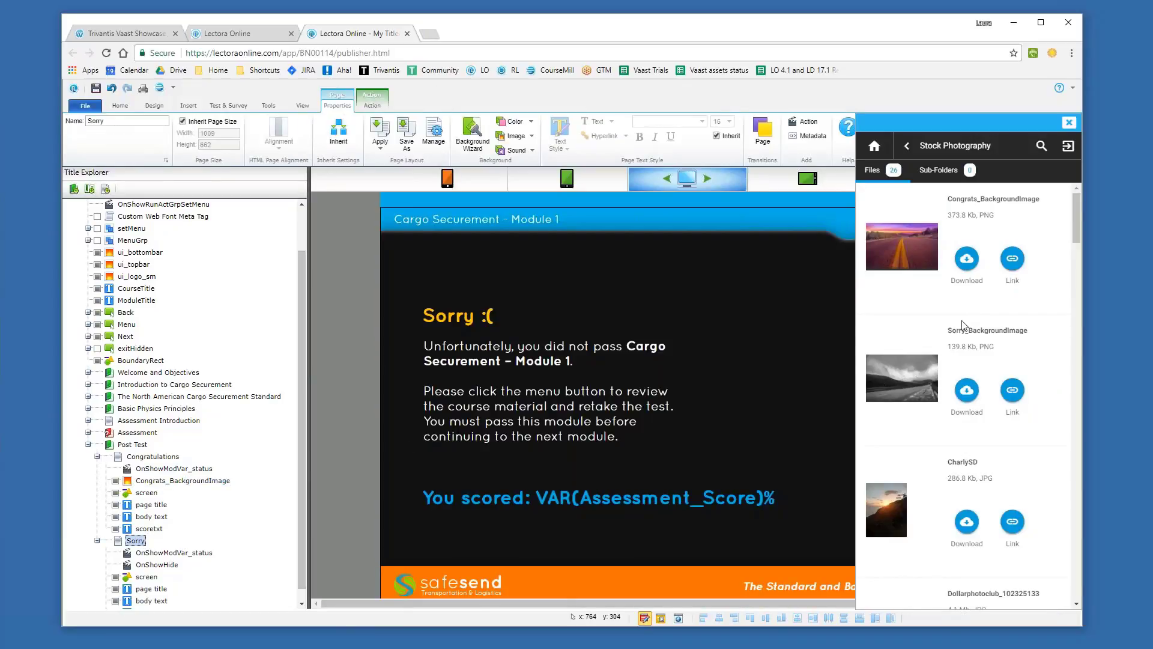
{"action": "left_click", "coordinate": [976, 395]}
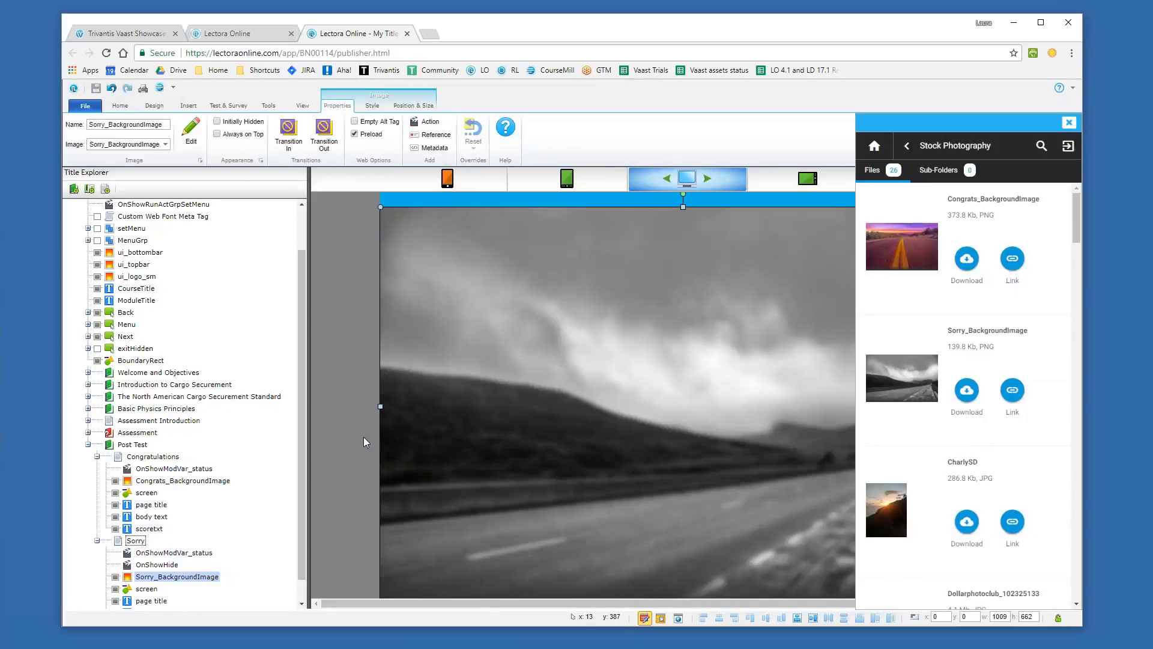
{"action": "left_click", "coordinate": [363, 441]}
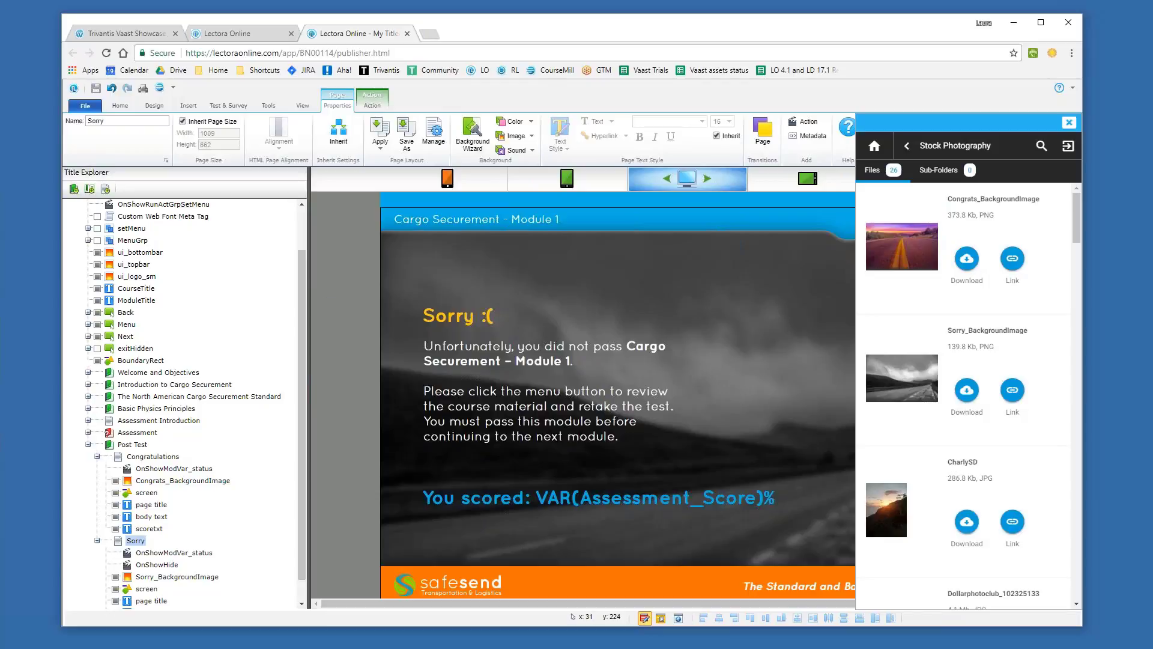
Step: Insert the Safe Send Logo from the Vaast Logos folder as a linked image and place it beside the Sorry text at about X 518, Y 128
{"action": "left_click", "coordinate": [901, 149]}
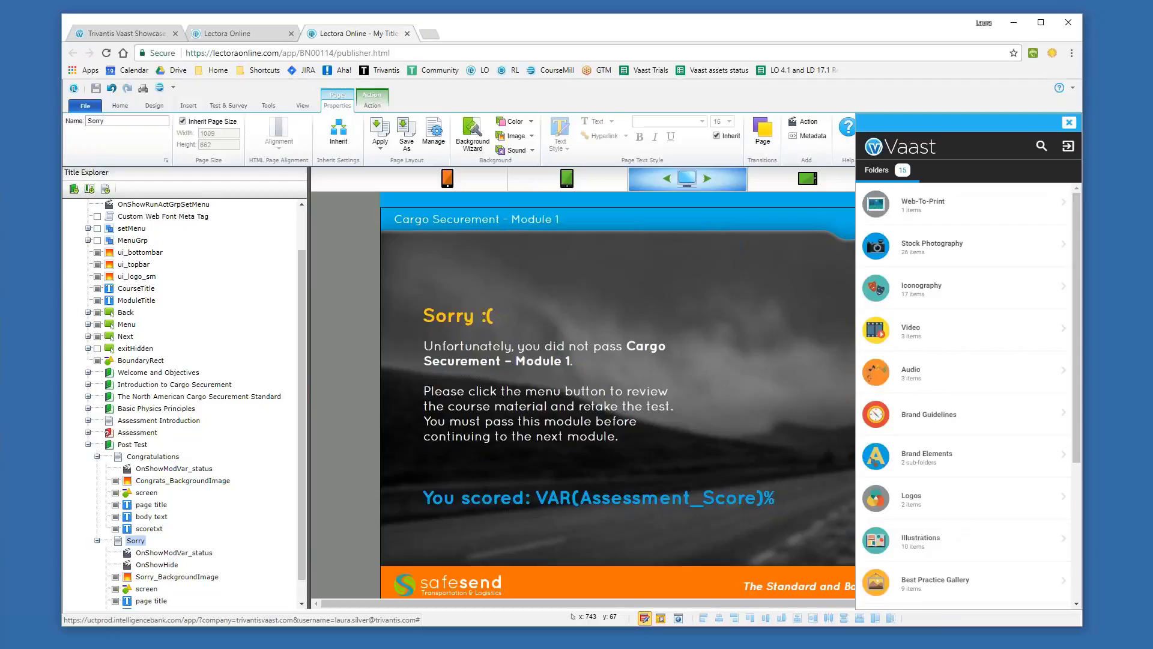
{"action": "left_click", "coordinate": [935, 510]}
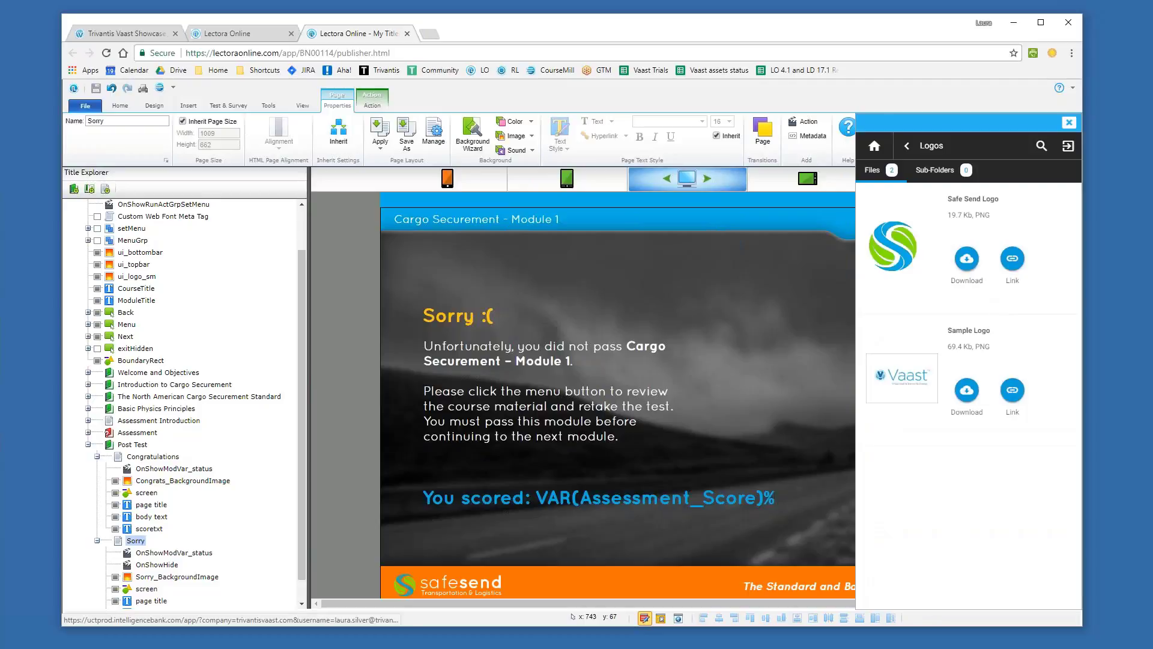
{"action": "left_click", "coordinate": [1011, 269]}
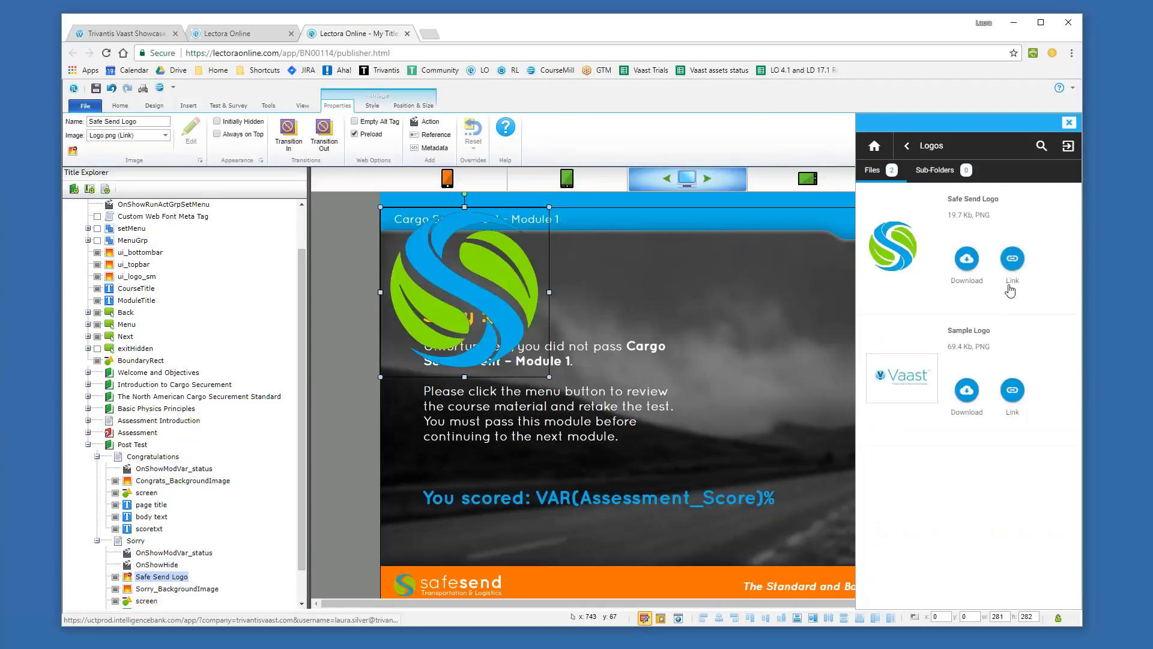
{"action": "left_click_drag", "start_coordinate": [475, 269], "coordinate": [774, 342]}
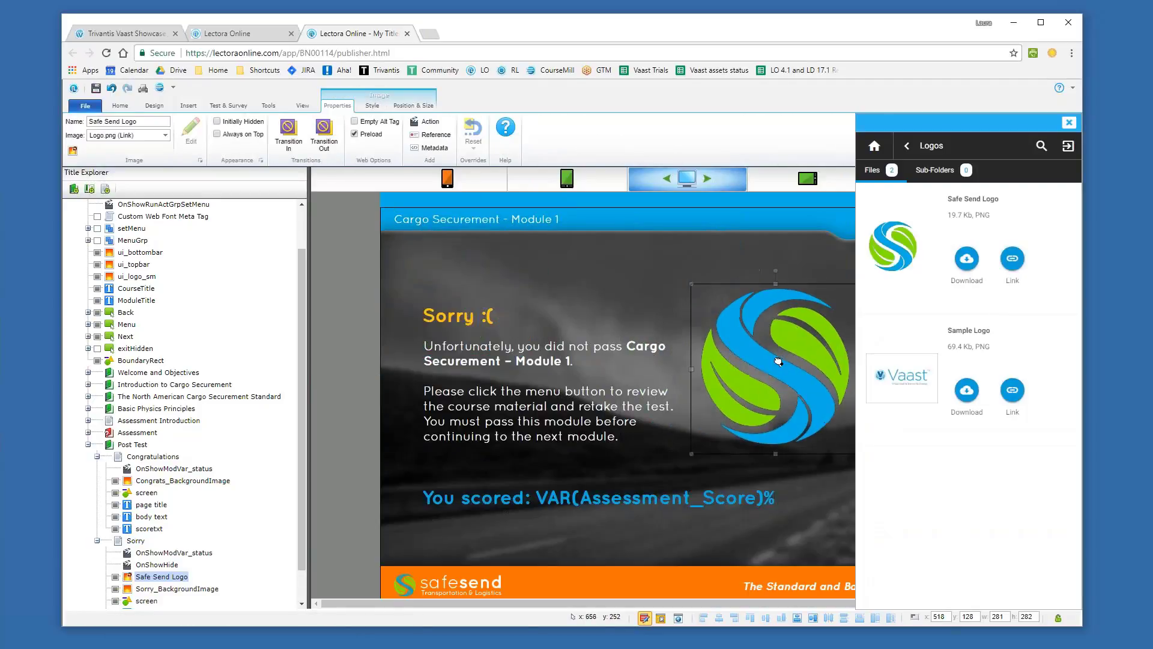
Step: View the source link of the Safe Send Logo image on the Sorry page
{"action": "scroll", "coordinate": [217, 444], "scroll_direction": "down", "scroll_amount": 1}
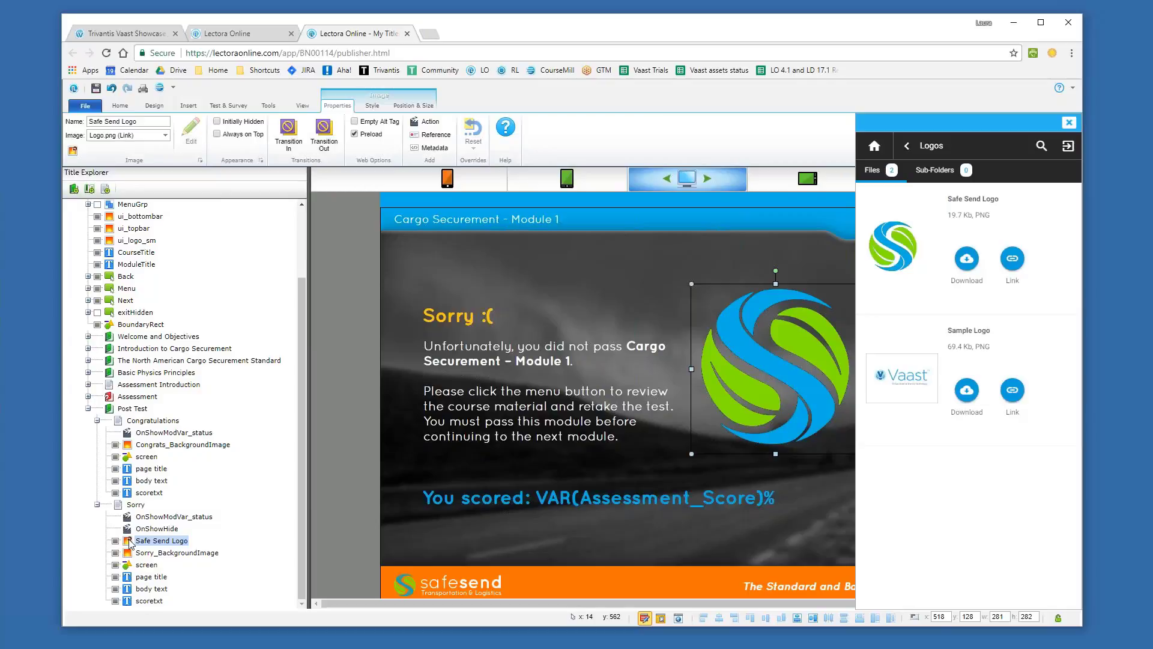
{"action": "left_click", "coordinate": [72, 152]}
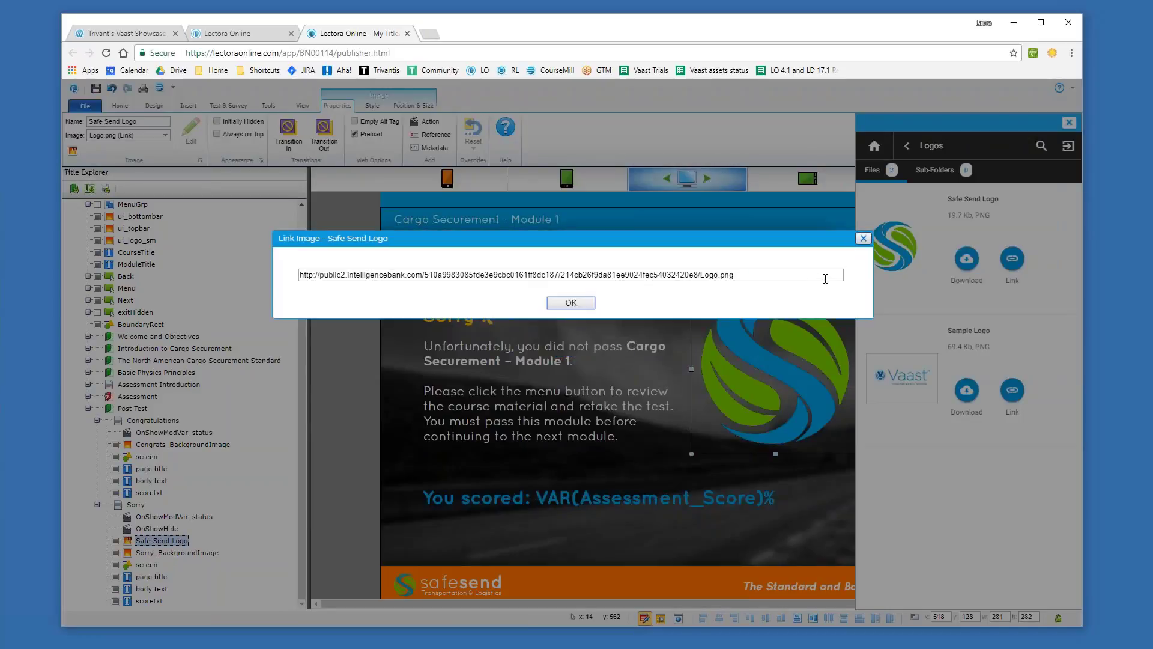
{"action": "left_click", "coordinate": [863, 239]}
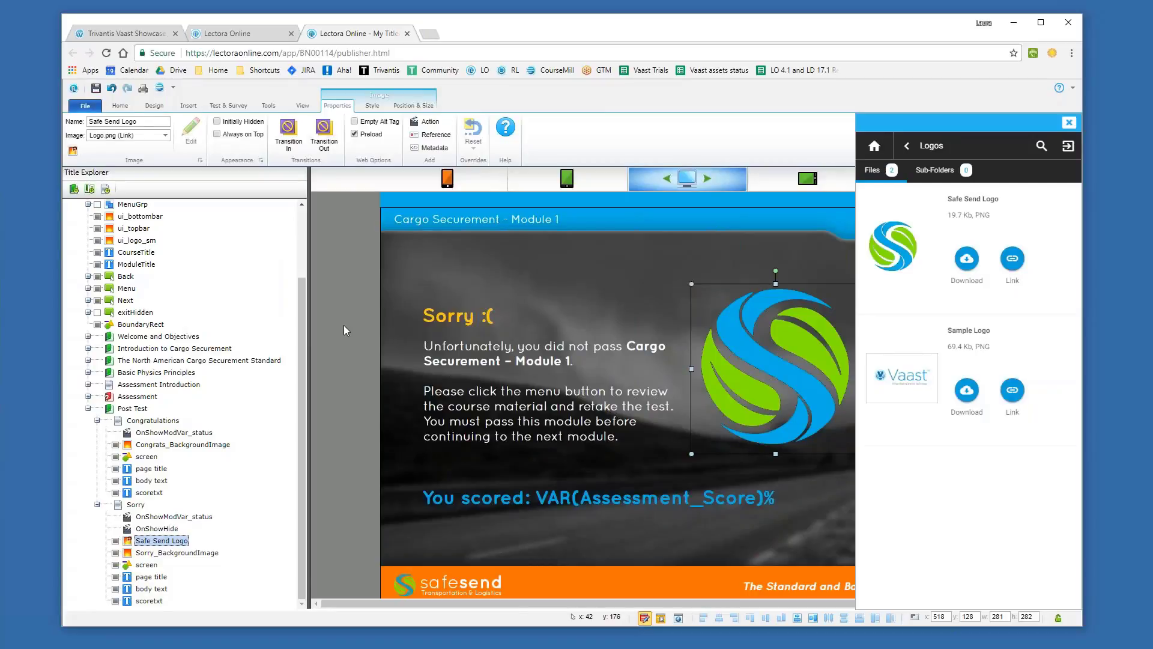
Step: Reorder the Safe Send Logo directly below Sorry_BackgroundImage in the Sorry page's object list and close the Vaast library
{"action": "left_click", "coordinate": [344, 326]}
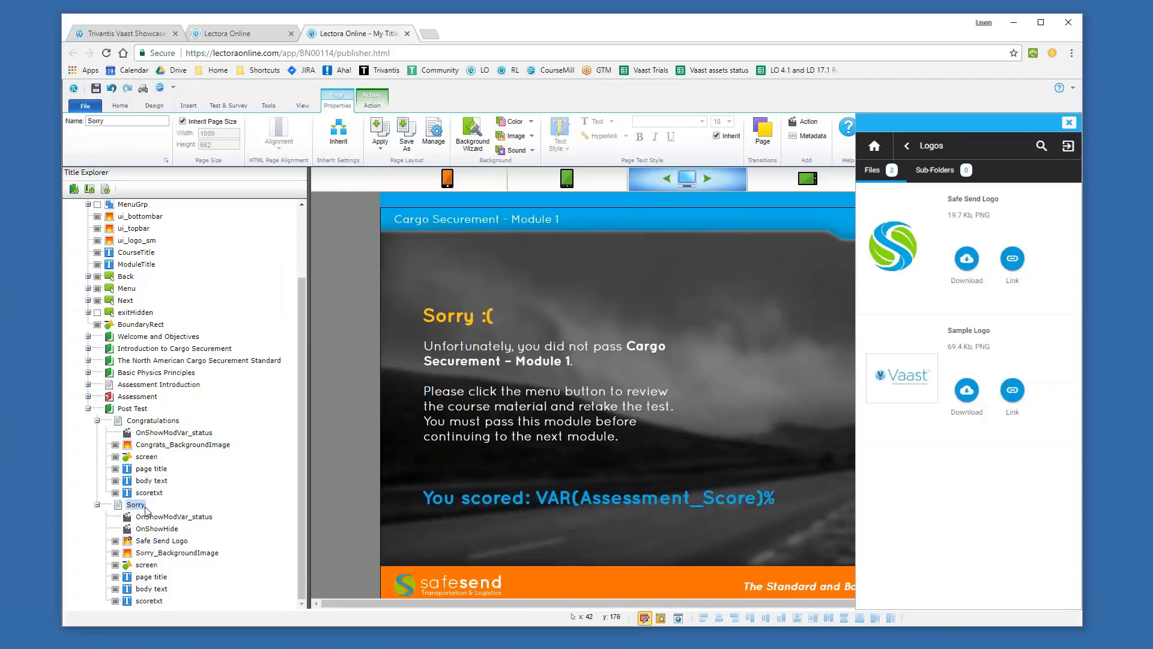
{"action": "left_click_drag", "start_coordinate": [142, 542], "coordinate": [151, 557]}
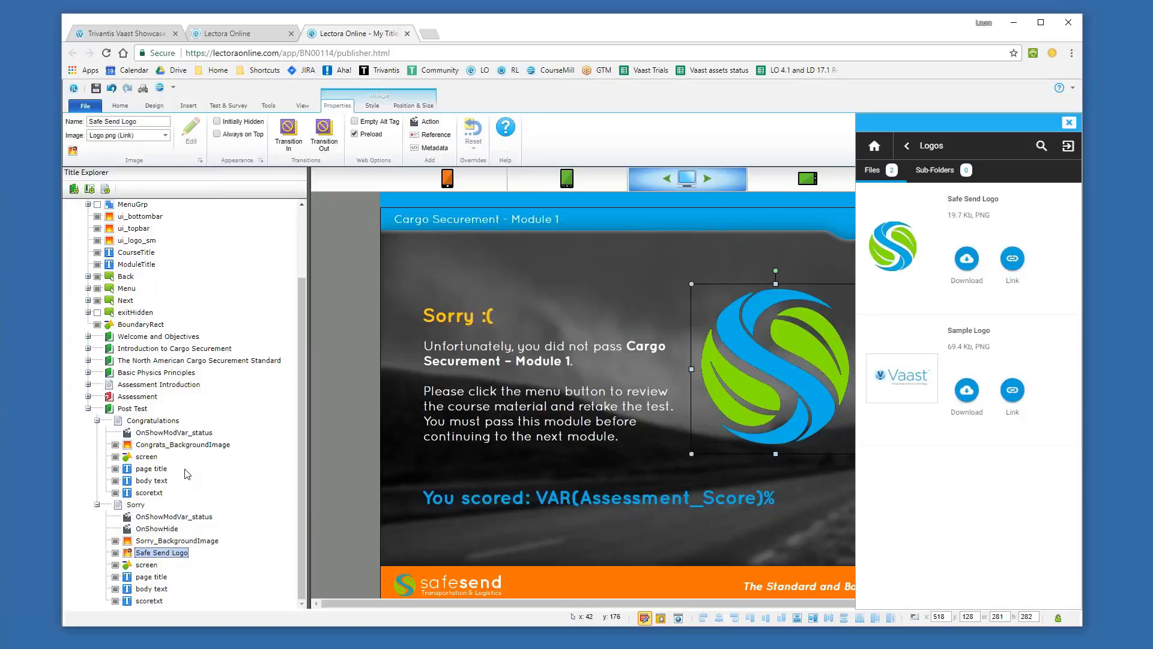
{"action": "left_click", "coordinate": [908, 148]}
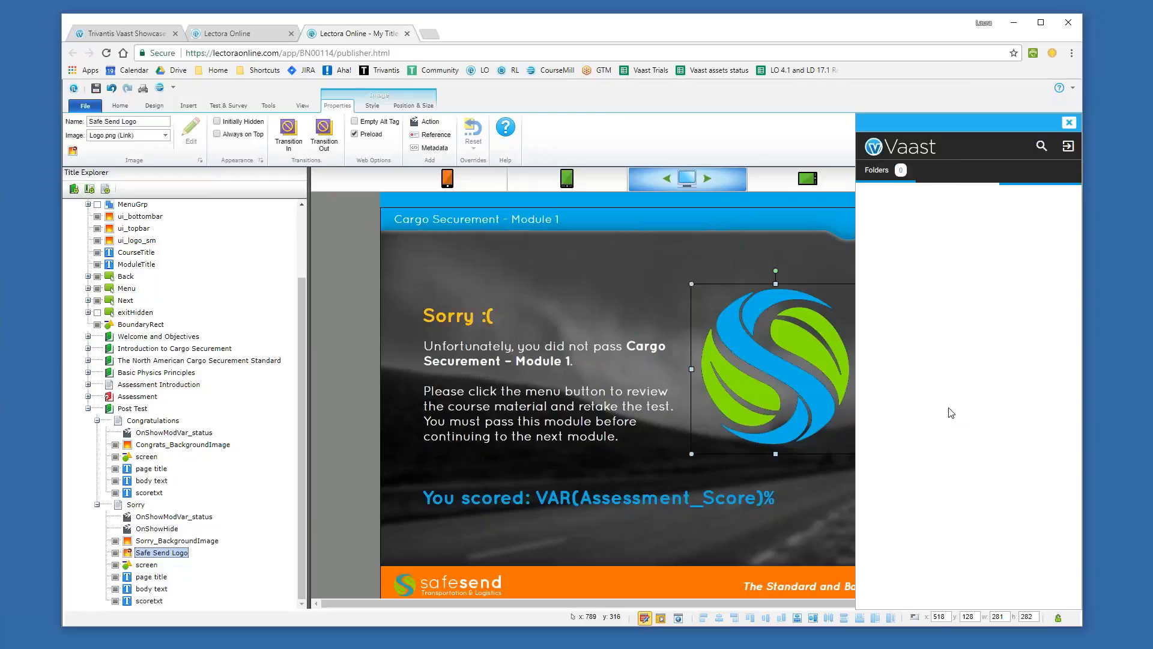
{"action": "left_click", "coordinate": [1069, 123]}
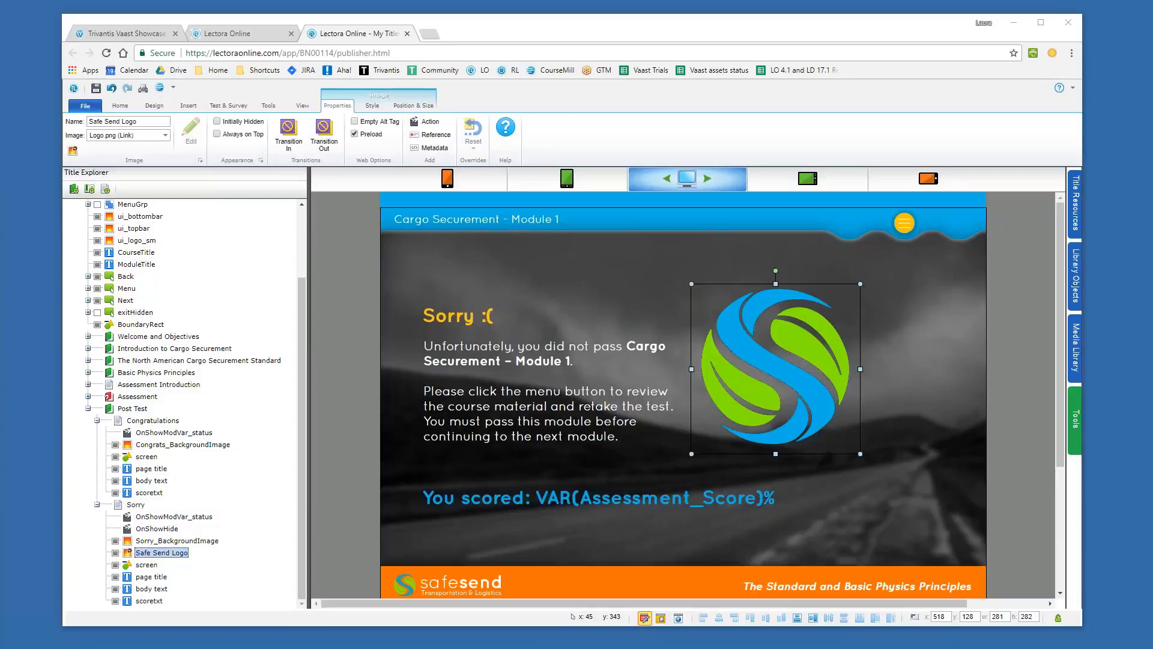
Step: Switch to the Vaast showcase site, open the Creative Library and look through its resource folders
{"action": "left_click", "coordinate": [105, 33]}
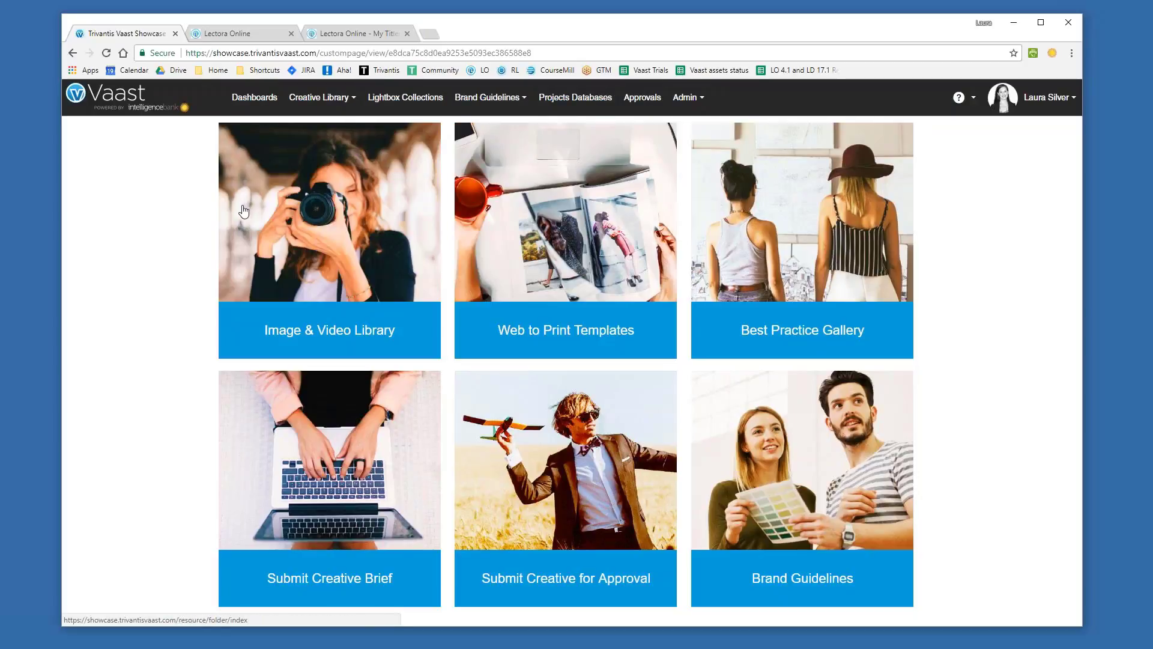
{"action": "mouse_move", "coordinate": [319, 112]}
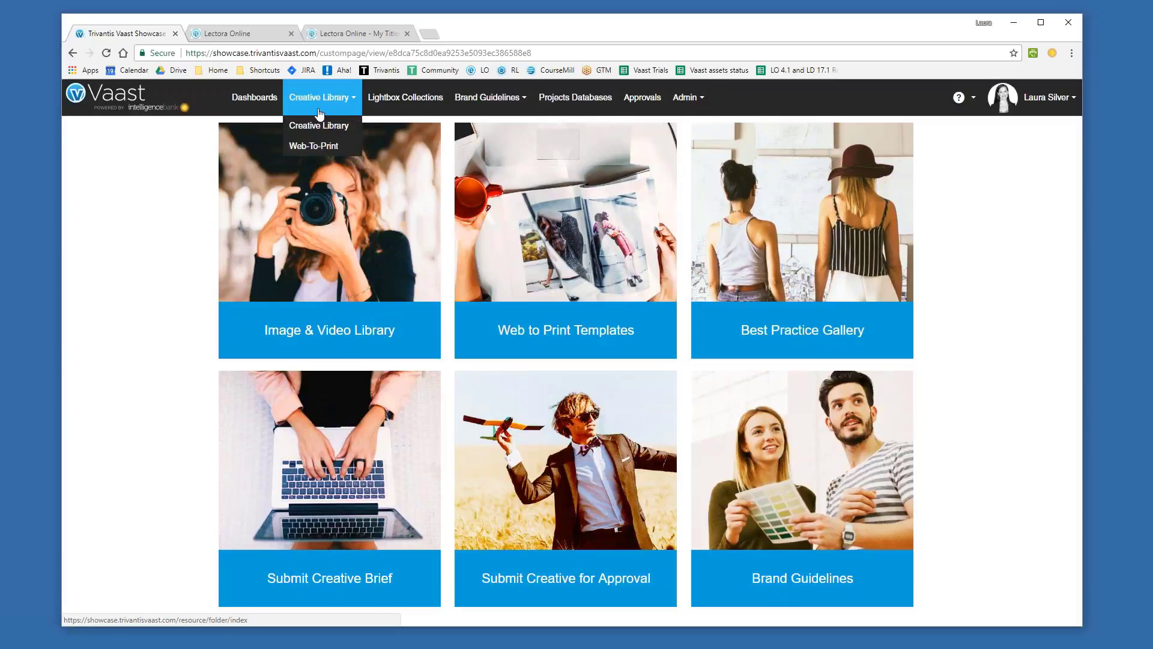
{"action": "mouse_move", "coordinate": [467, 108]}
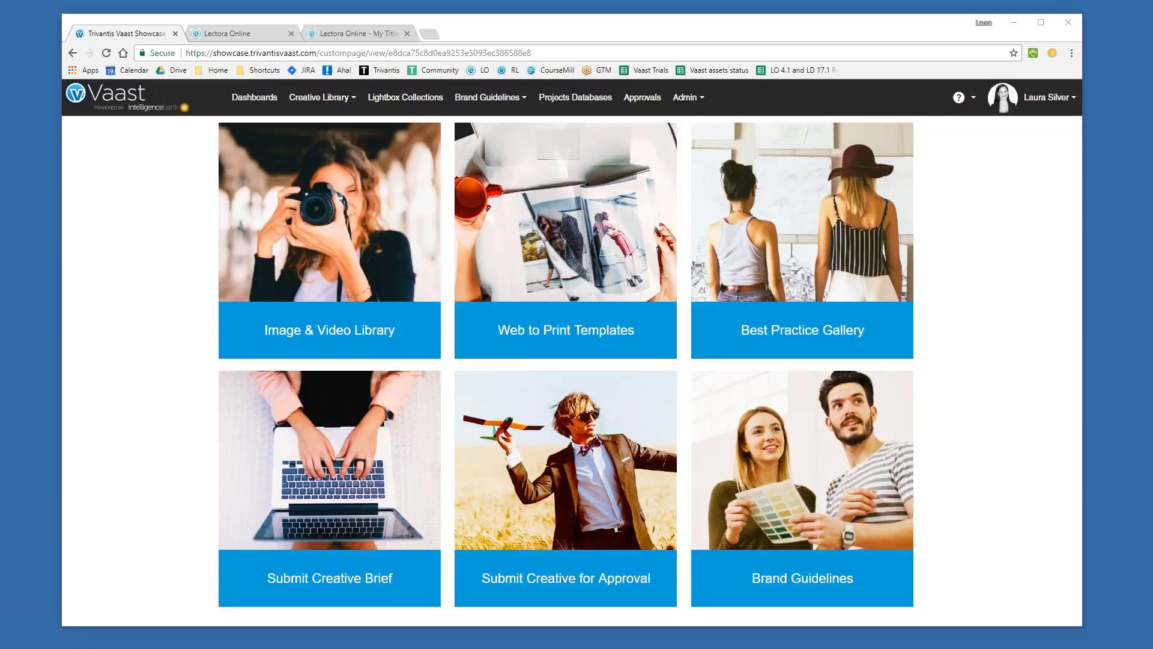
{"action": "left_click", "coordinate": [312, 125]}
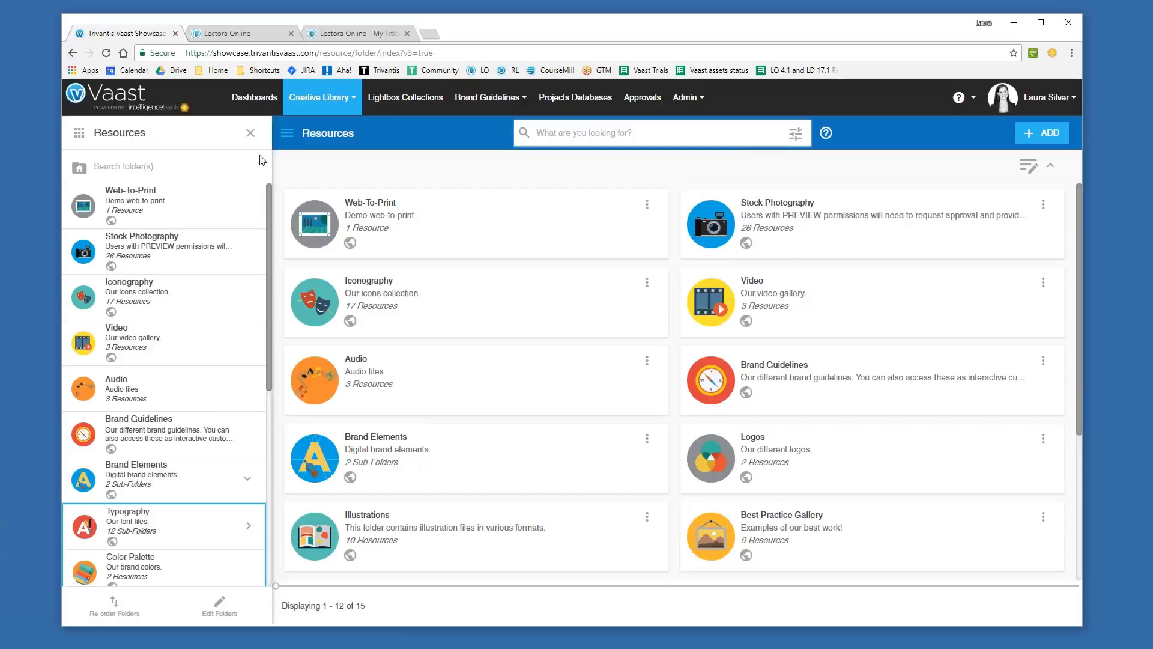
{"action": "scroll", "coordinate": [264, 430], "scroll_direction": "down", "scroll_amount": 3}
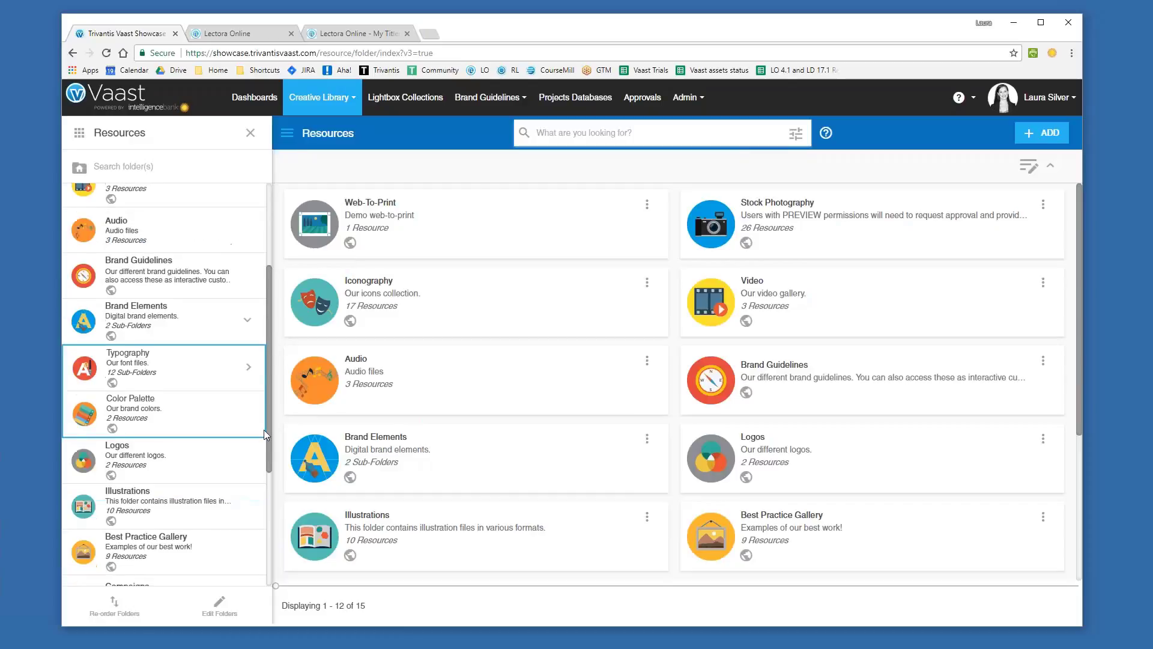
{"action": "scroll", "coordinate": [267, 360], "scroll_direction": "up", "scroll_amount": 4}
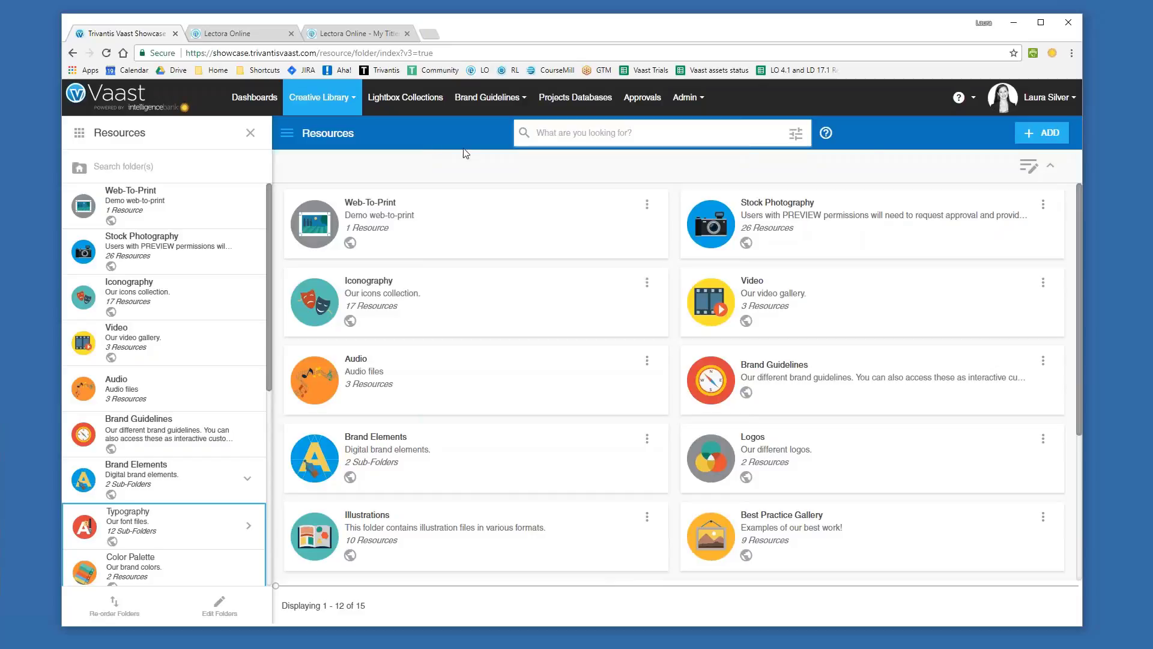
Step: Show the resource search filters and review the general, custom and ownership filtering options
{"action": "left_click", "coordinate": [790, 137]}
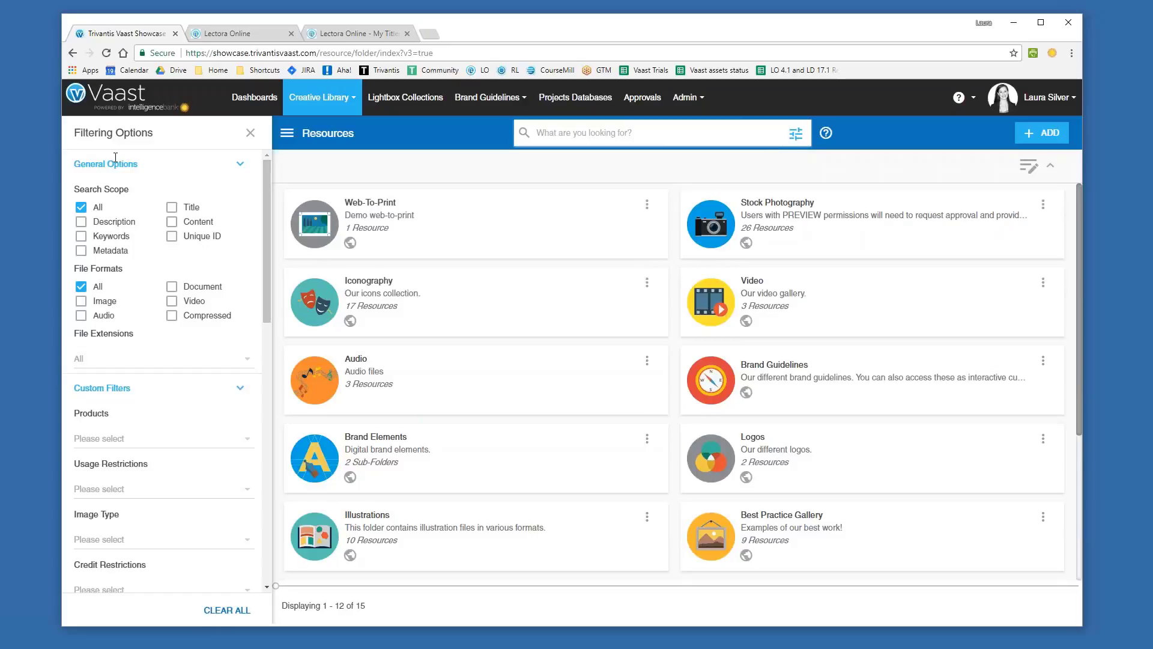
{"action": "scroll", "coordinate": [805, 192], "scroll_direction": "down", "scroll_amount": 1}
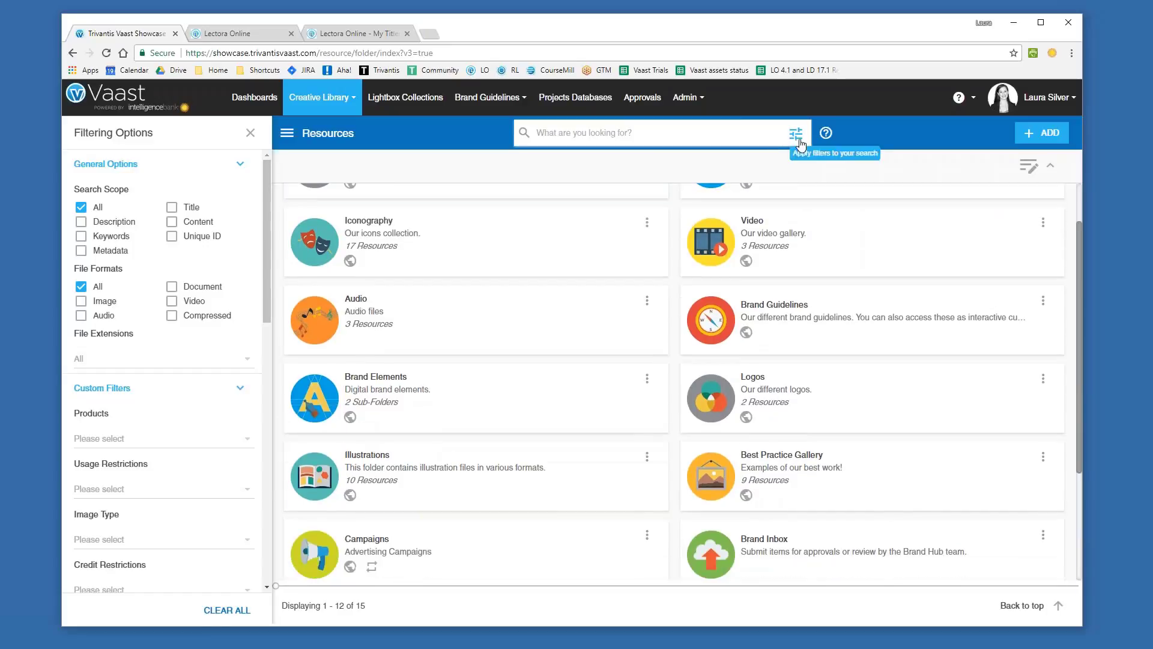
{"action": "mouse_move", "coordinate": [265, 195]}
{"action": "left_mouse_down"}
{"action": "mouse_move", "coordinate": [262, 470]}
{"action": "mouse_move", "coordinate": [265, 186]}
{"action": "left_mouse_up"}
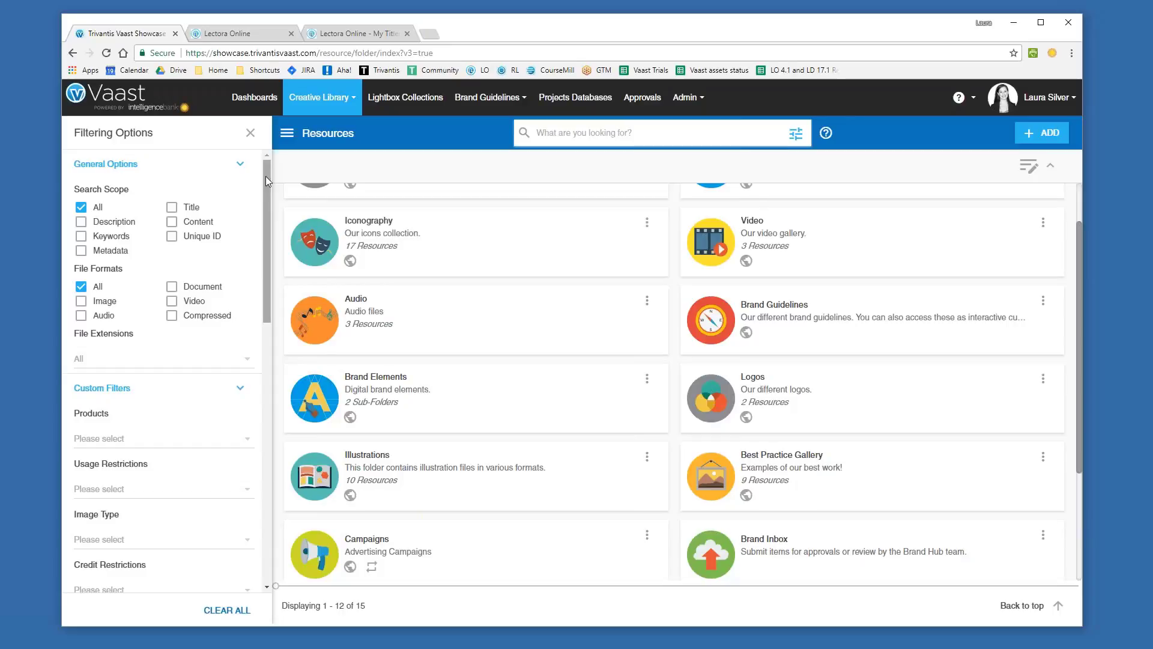
{"action": "left_click_drag", "start_coordinate": [266, 175], "coordinate": [261, 282]}
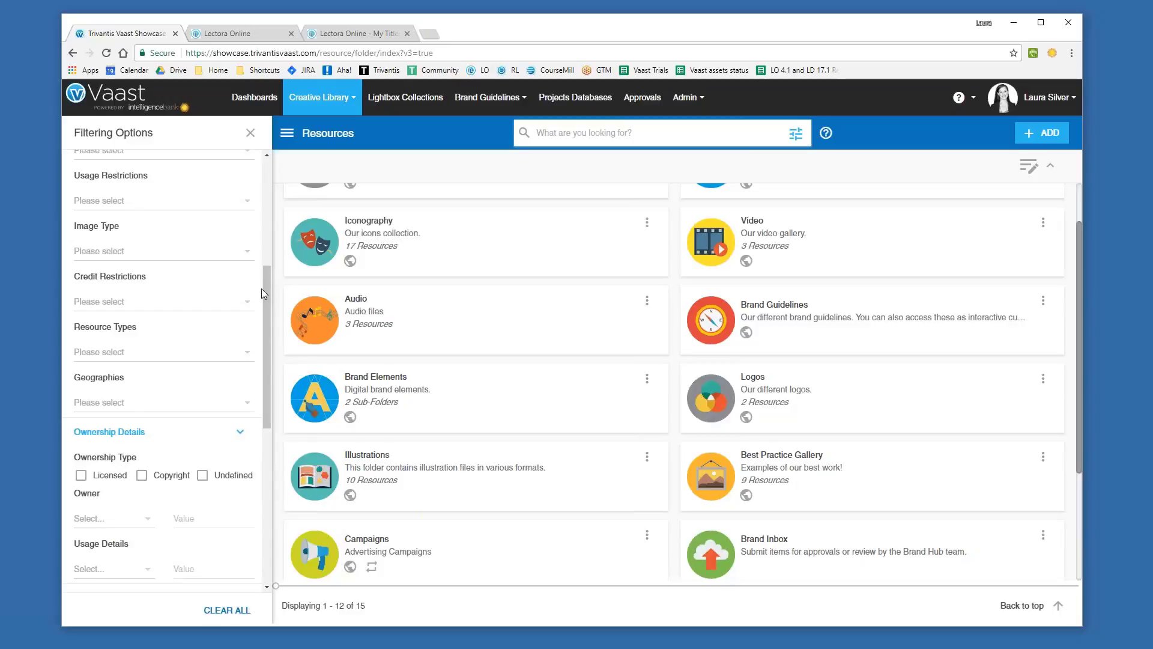
{"action": "left_click_drag", "start_coordinate": [263, 298], "coordinate": [269, 226]}
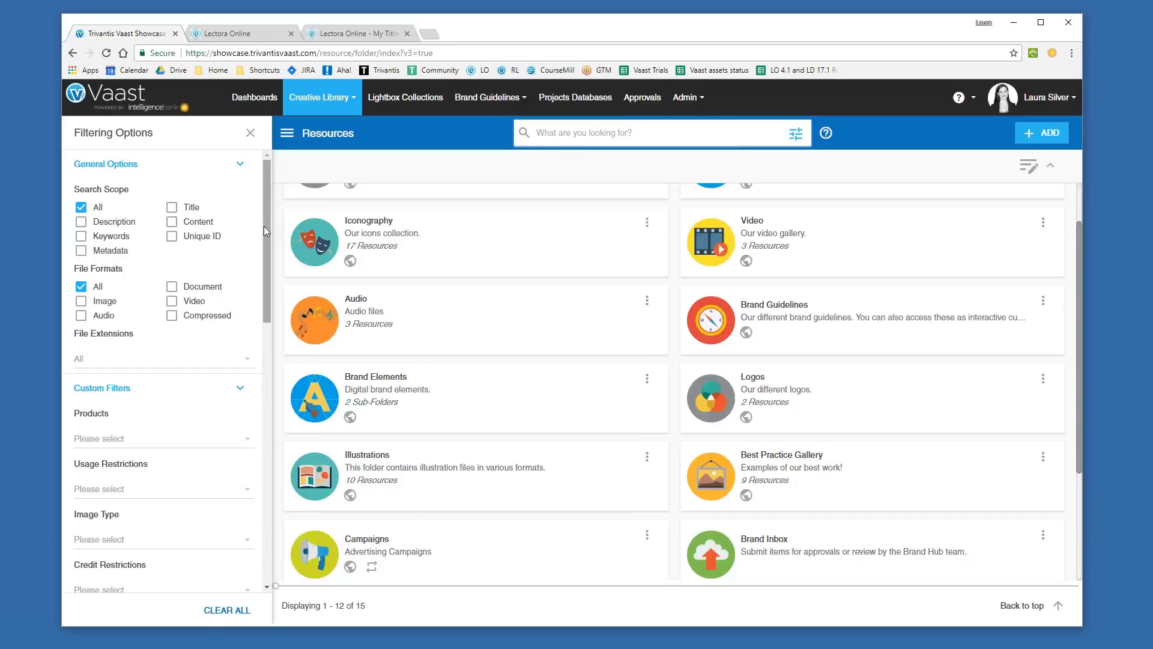
Step: Search only Image files for the recent term madrid and return to the library's top-level folders
{"action": "left_click", "coordinate": [117, 301]}
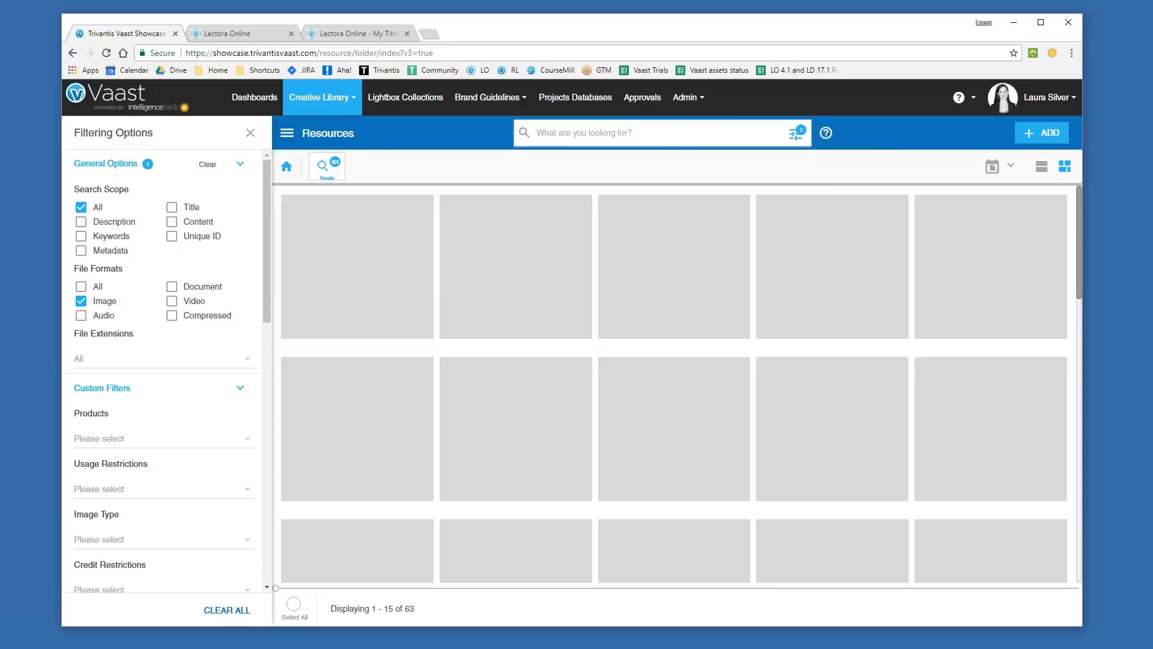
{"action": "left_click", "coordinate": [584, 133]}
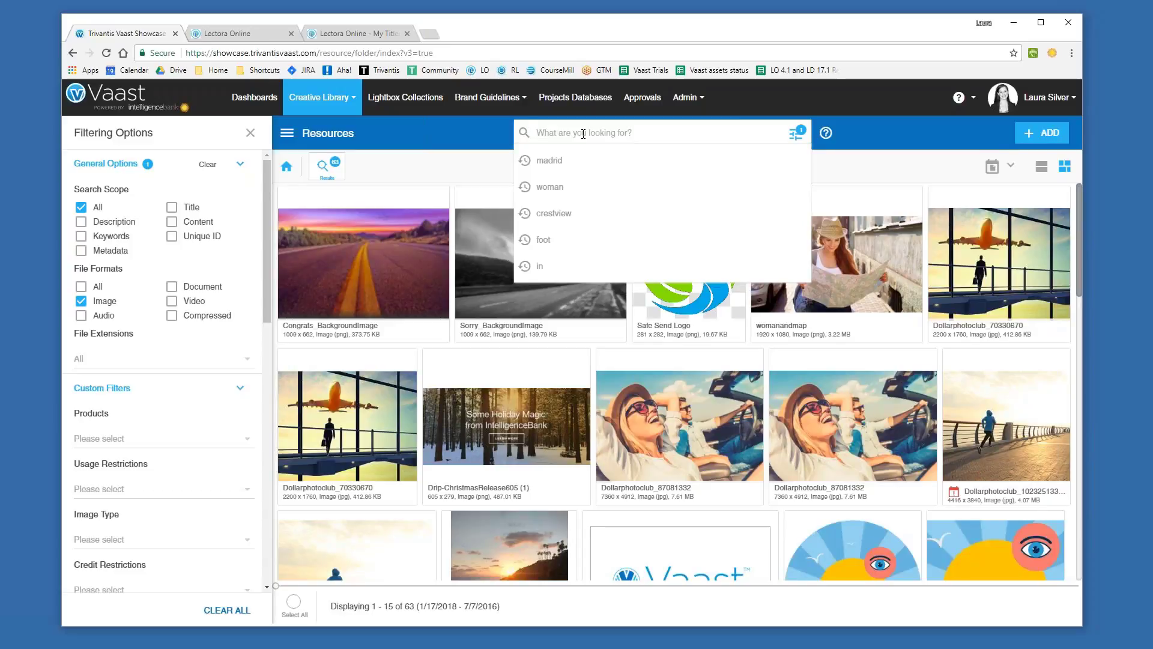
{"action": "left_click", "coordinate": [579, 160]}
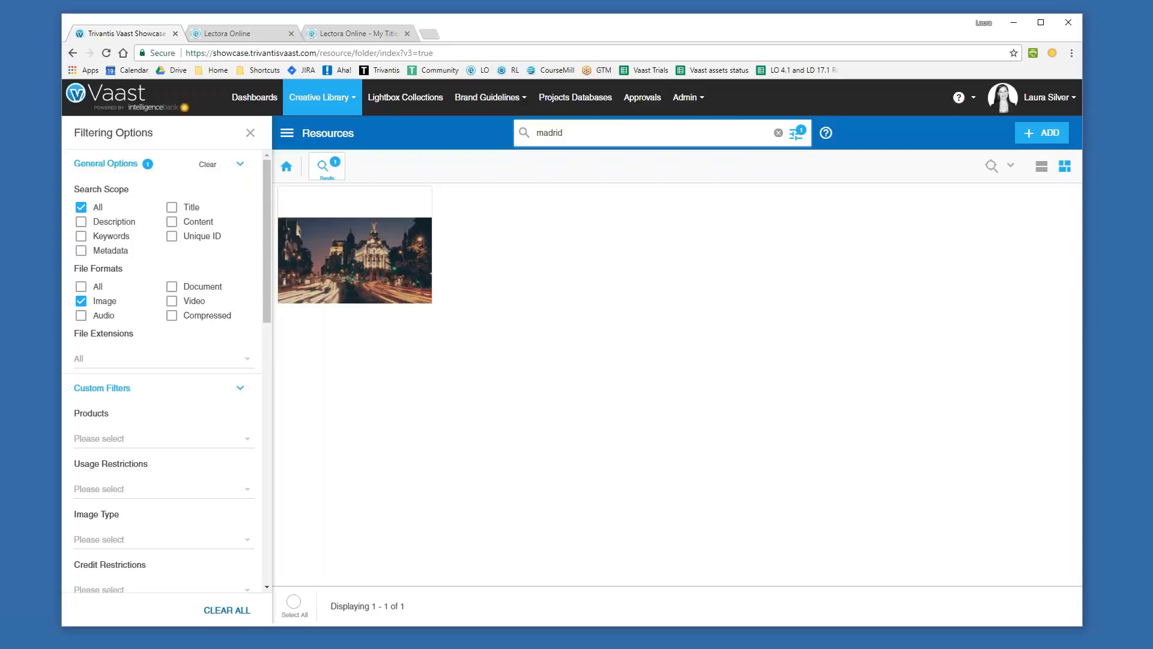
{"action": "left_click", "coordinate": [287, 166]}
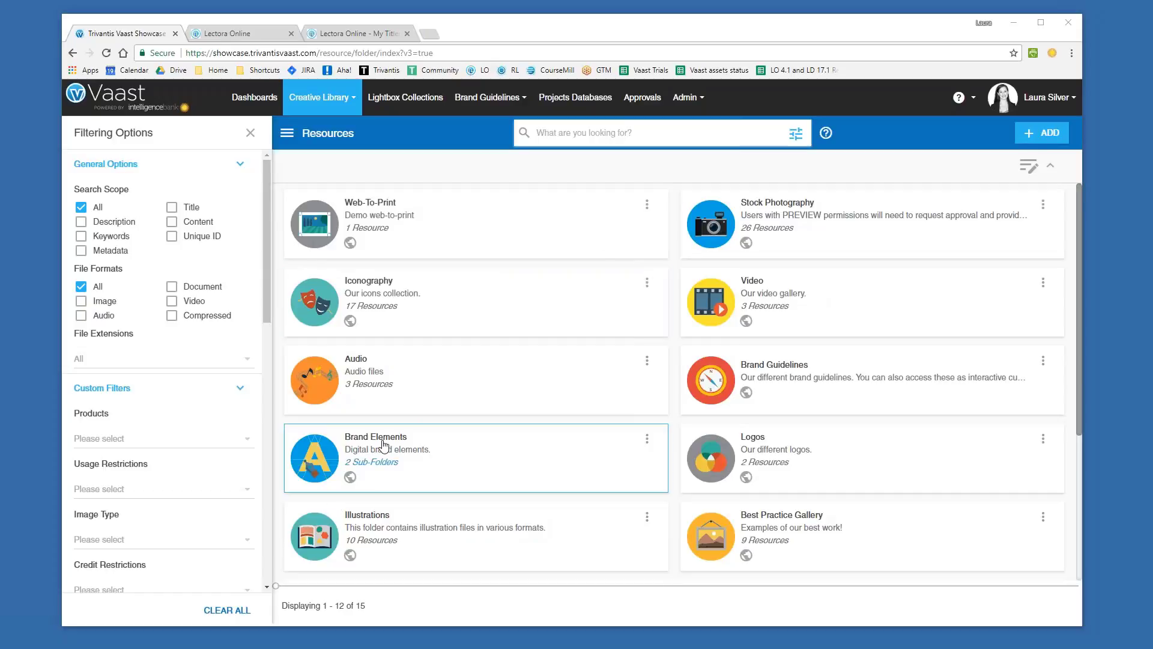
Step: View the actions available for the Iconography folder and open the Stock Photography folder
{"action": "left_click", "coordinate": [648, 289]}
{"action": "left_click", "coordinate": [647, 285]}
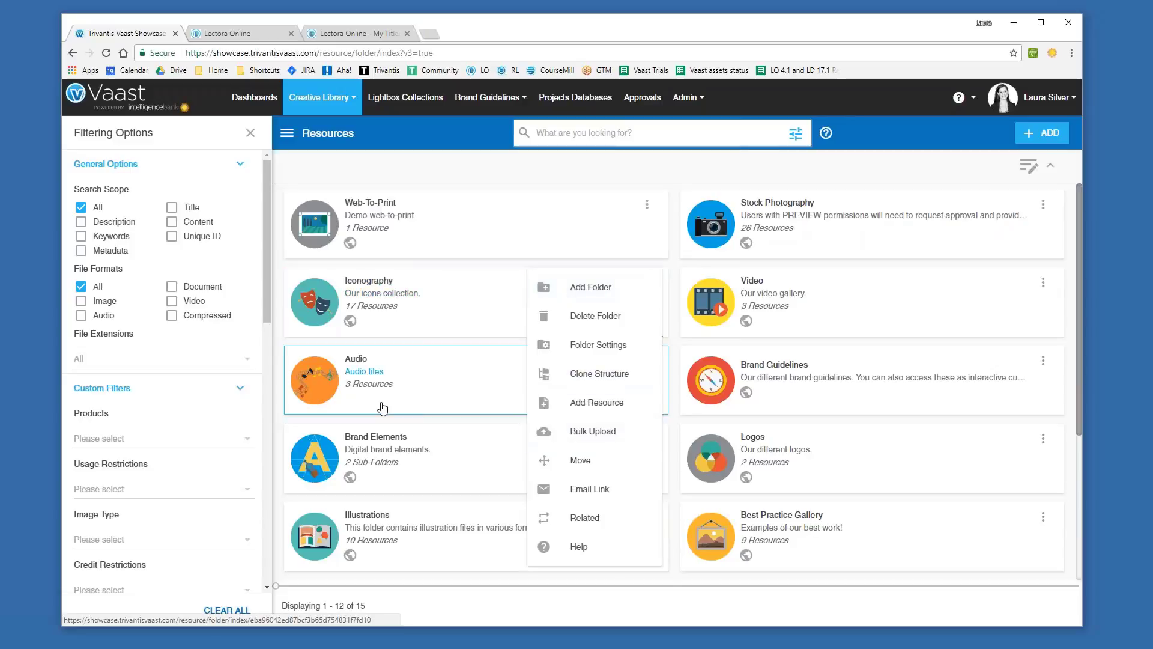
{"action": "left_click", "coordinate": [773, 210]}
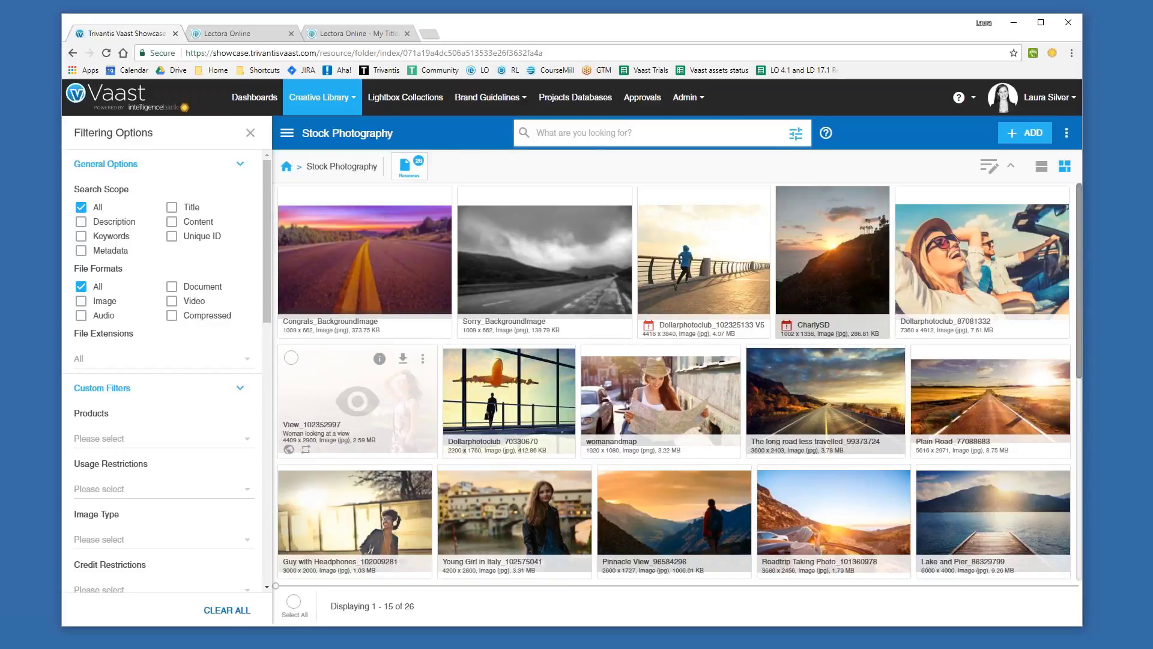
Step: Open the information for the View_102352997 image and review its metadata and main details
{"action": "left_click", "coordinate": [379, 358]}
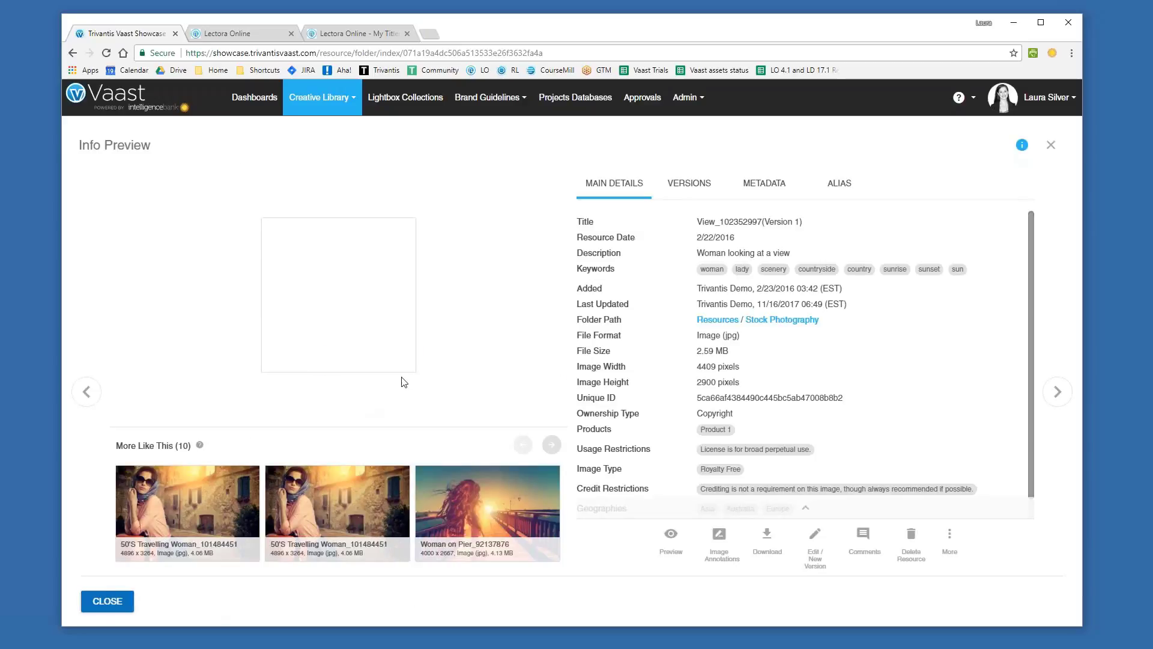
{"action": "left_click", "coordinate": [760, 184]}
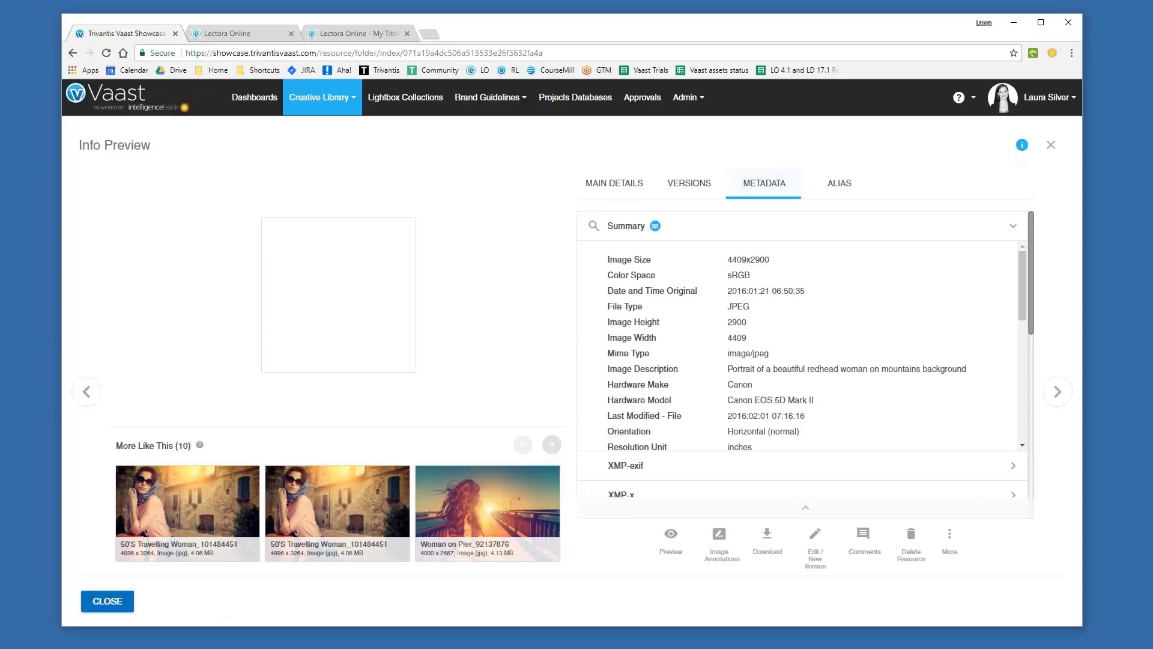
{"action": "scroll", "coordinate": [805, 330], "scroll_direction": "down", "scroll_amount": 7}
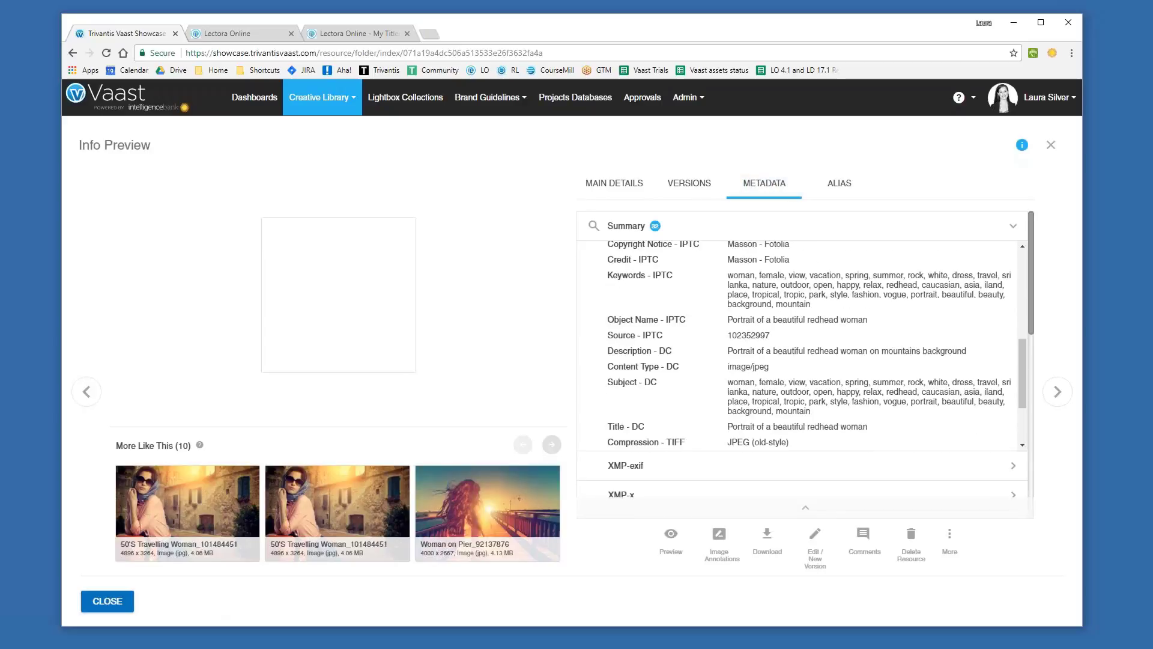
{"action": "scroll", "coordinate": [804, 331], "scroll_direction": "down", "scroll_amount": 5}
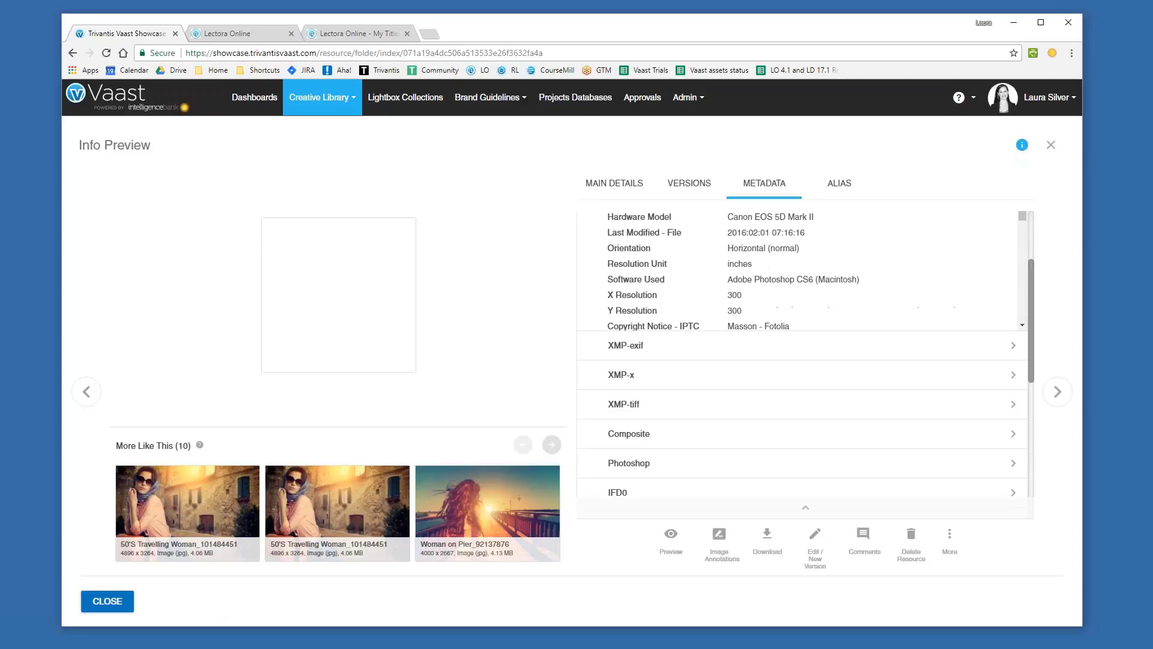
{"action": "left_click", "coordinate": [622, 189]}
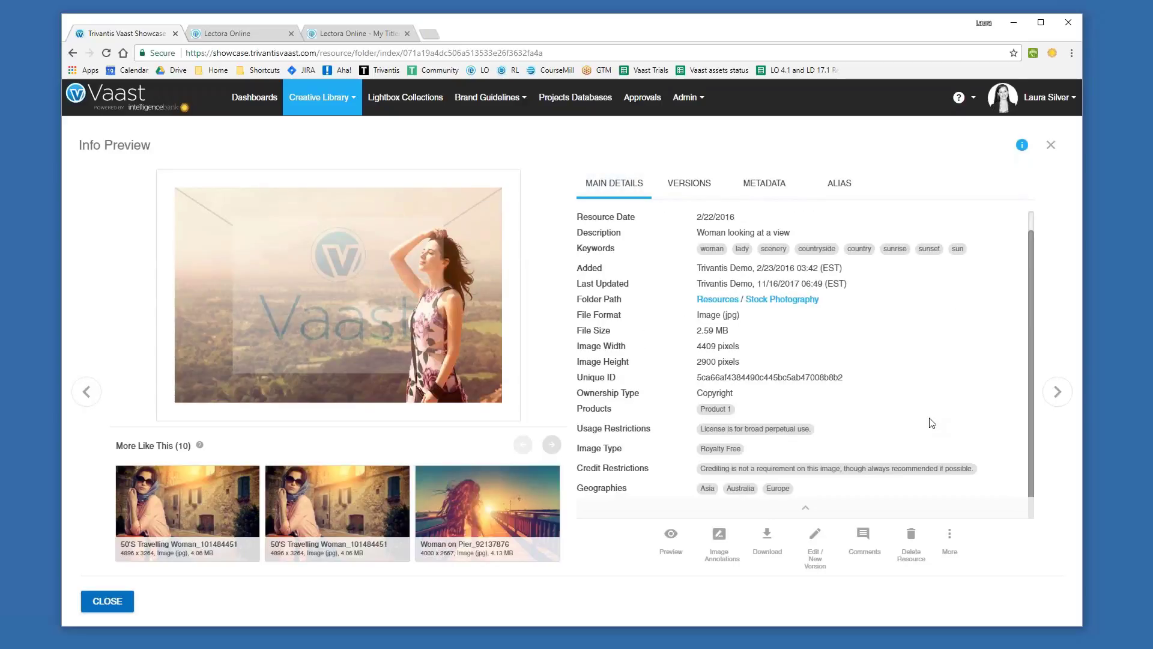
{"action": "scroll", "coordinate": [931, 424], "scroll_direction": "up", "scroll_amount": 1}
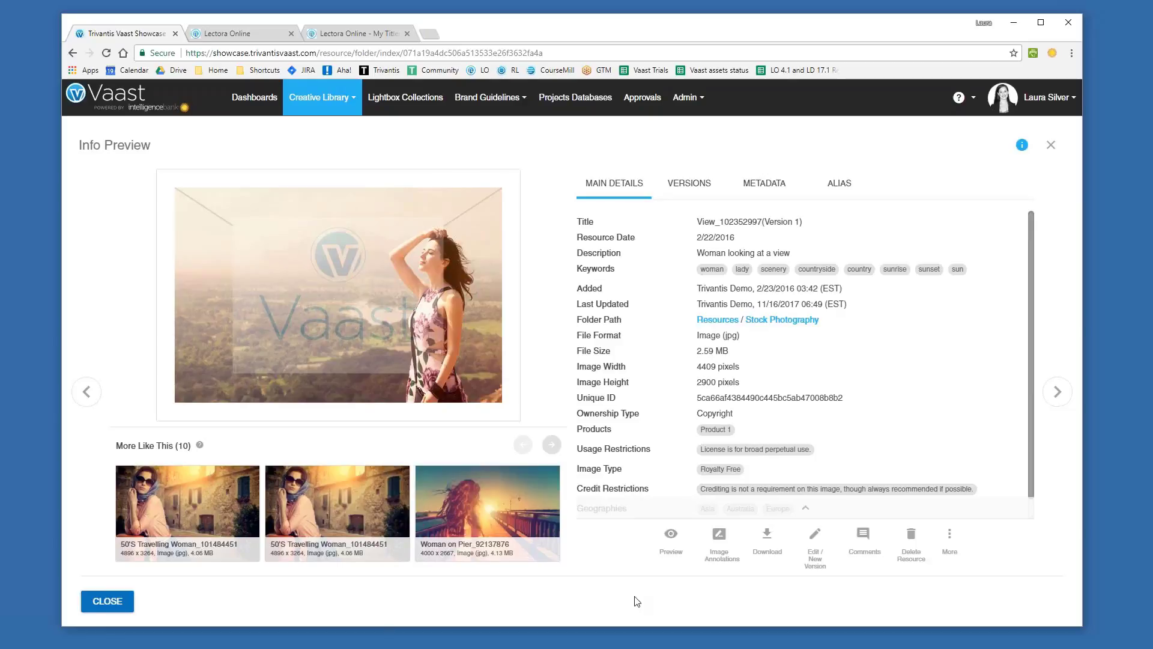
Step: Show the image's download options, look through the available presets and close the options without downloading
{"action": "left_click", "coordinate": [767, 544]}
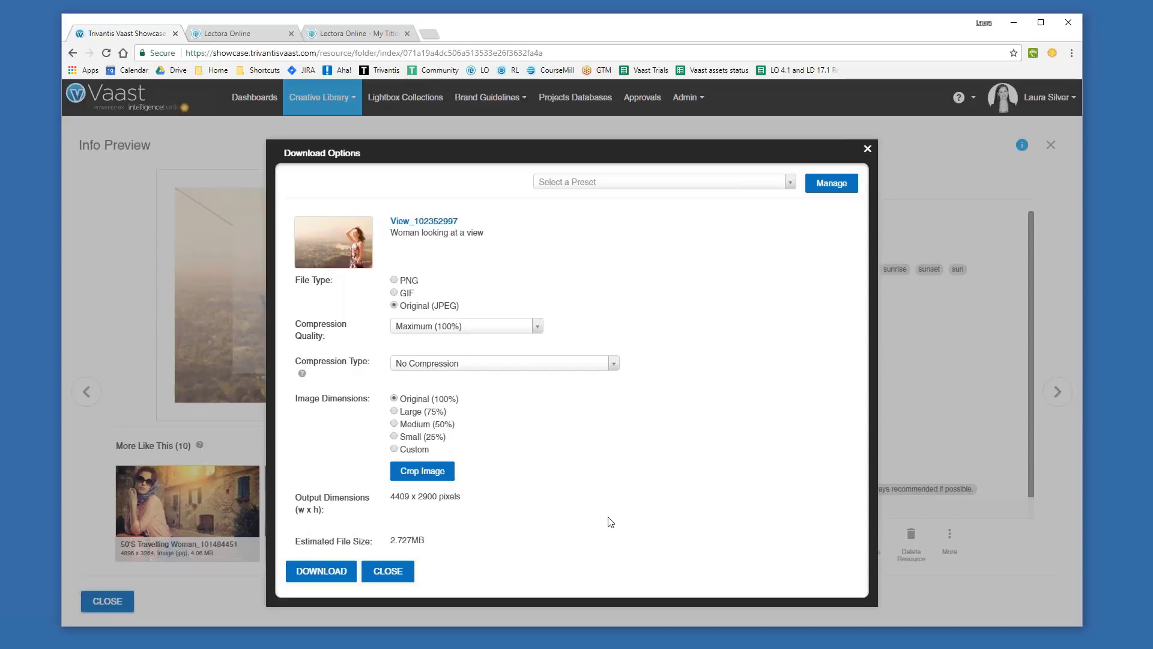
{"action": "left_click", "coordinate": [733, 183]}
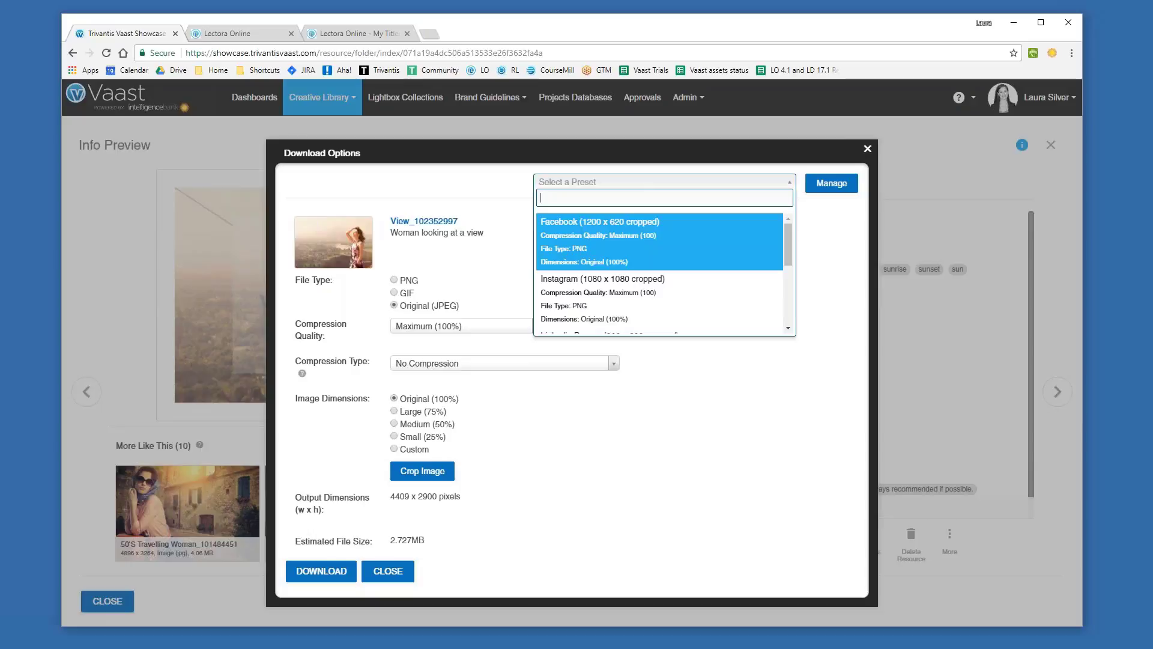
{"action": "key", "text": "Down"}
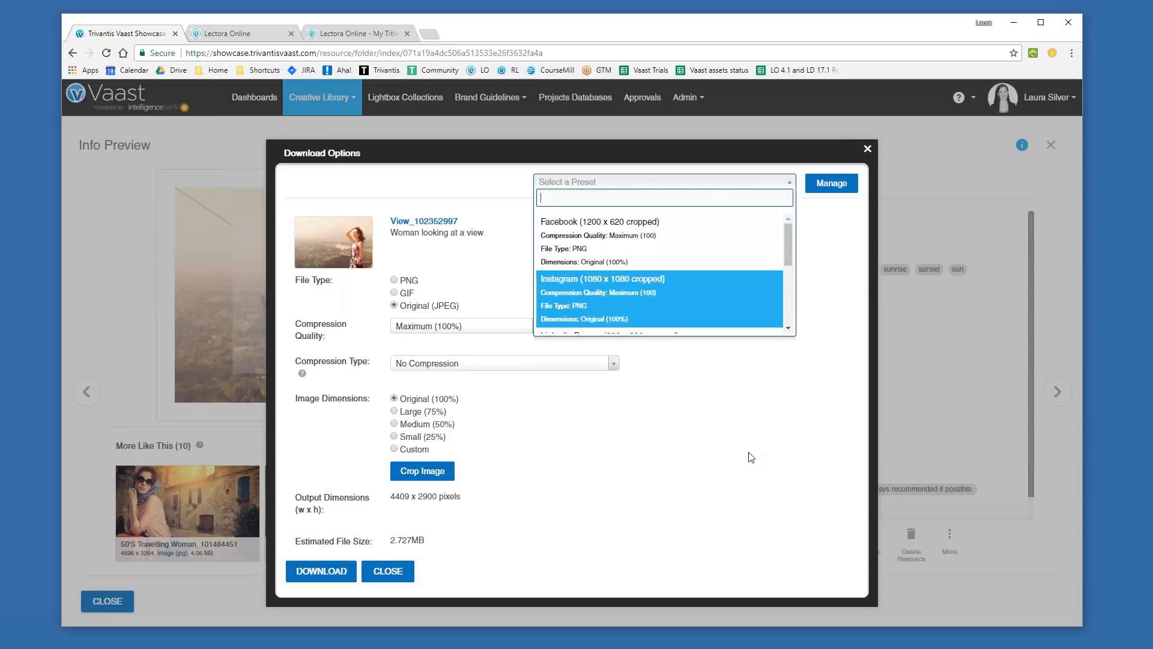
{"action": "key", "text": "Escape"}
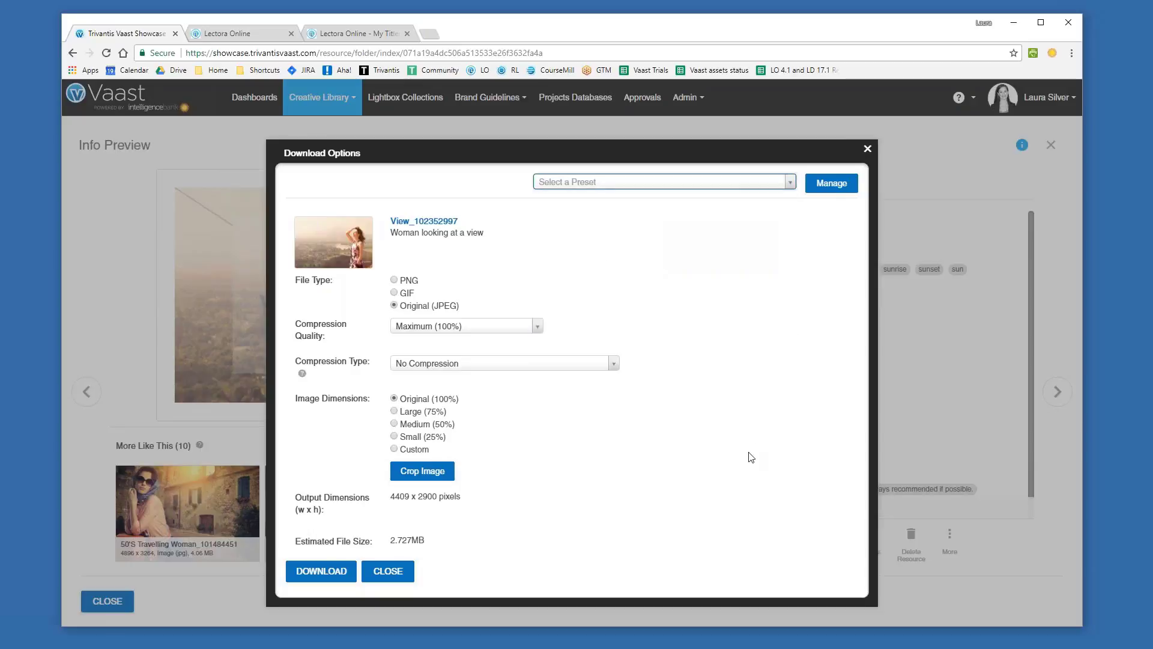
{"action": "left_click", "coordinate": [867, 149]}
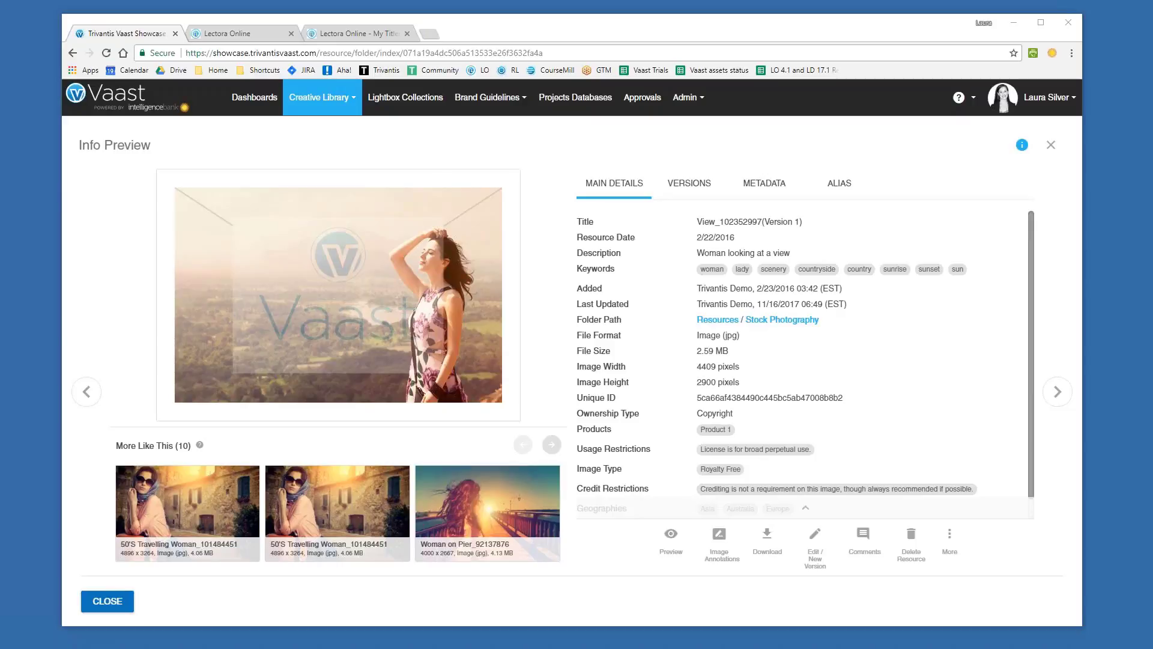
Step: Open the site administration and review the general settings, from login and security through resources, review dates, auto-tagging and approvals
{"action": "left_click", "coordinate": [685, 97]}
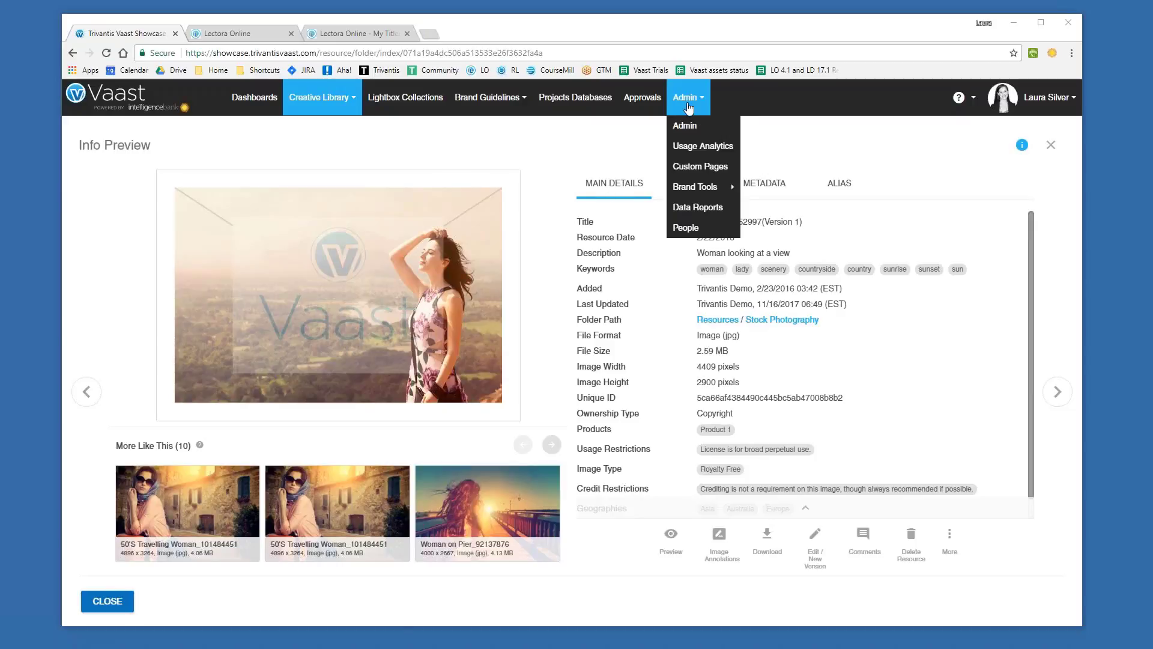
{"action": "left_click", "coordinate": [685, 125]}
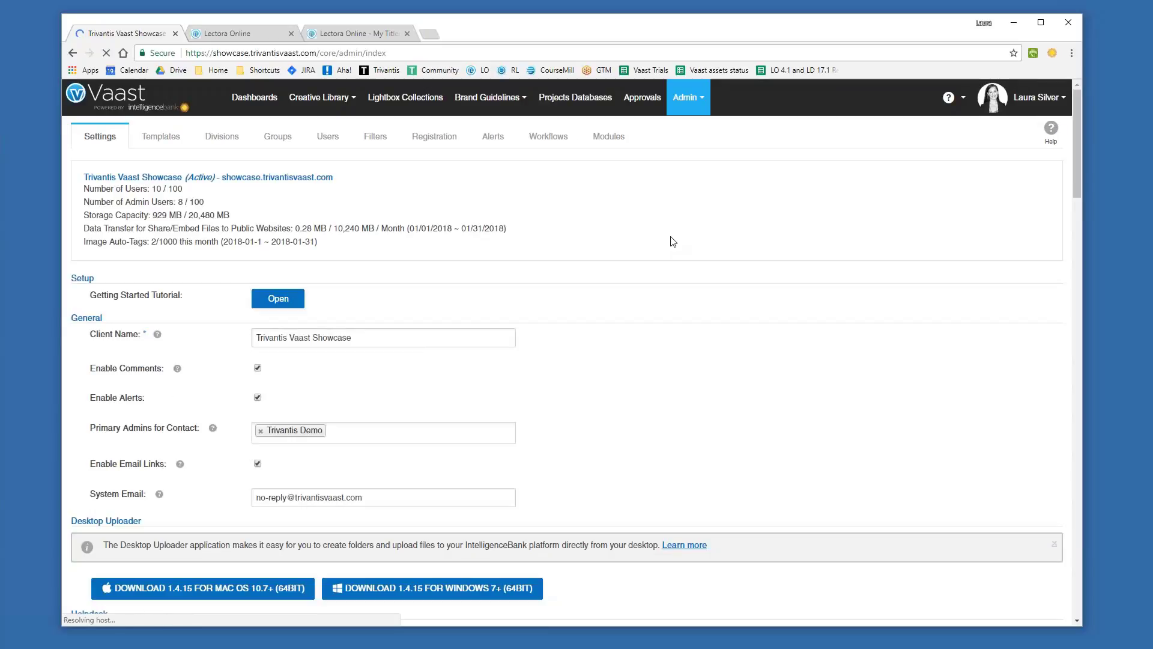
{"action": "scroll", "coordinate": [663, 274], "scroll_direction": "down", "scroll_amount": 7}
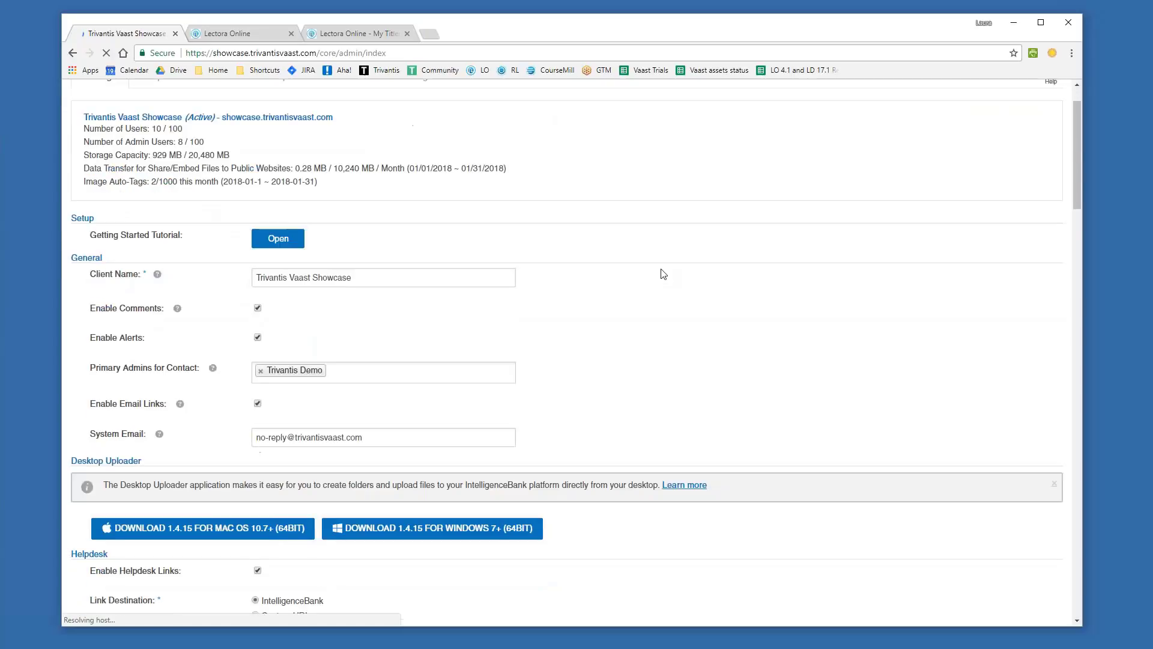
{"action": "scroll", "coordinate": [663, 274], "scroll_direction": "down", "scroll_amount": 1}
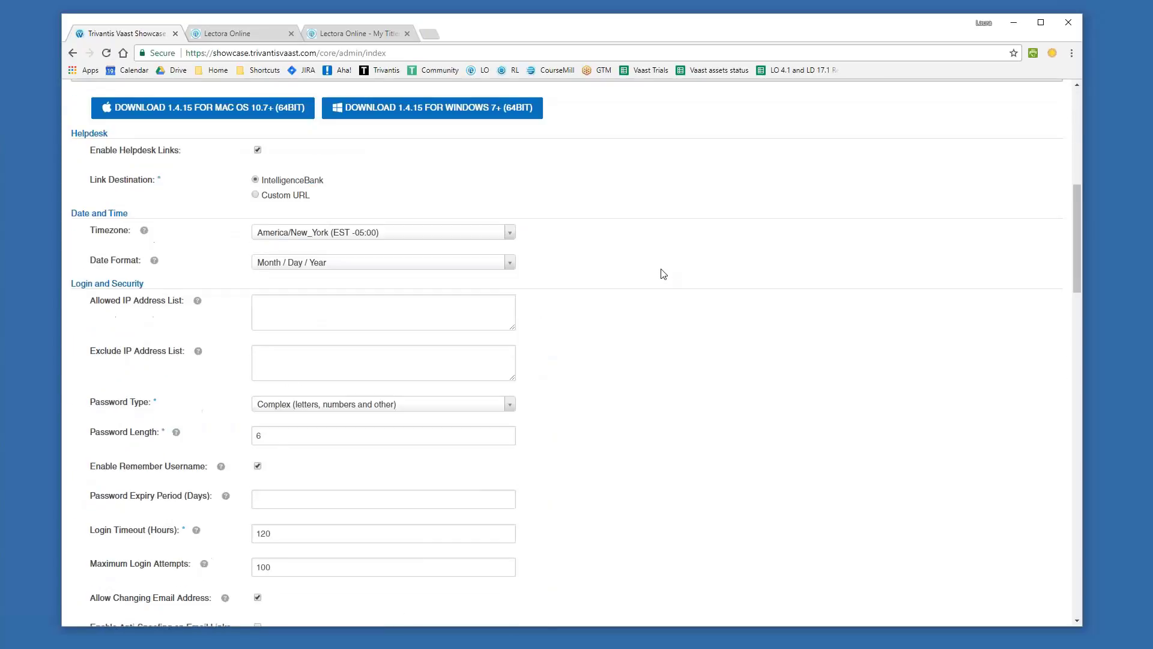
{"action": "scroll", "coordinate": [663, 274], "scroll_direction": "down", "scroll_amount": 9}
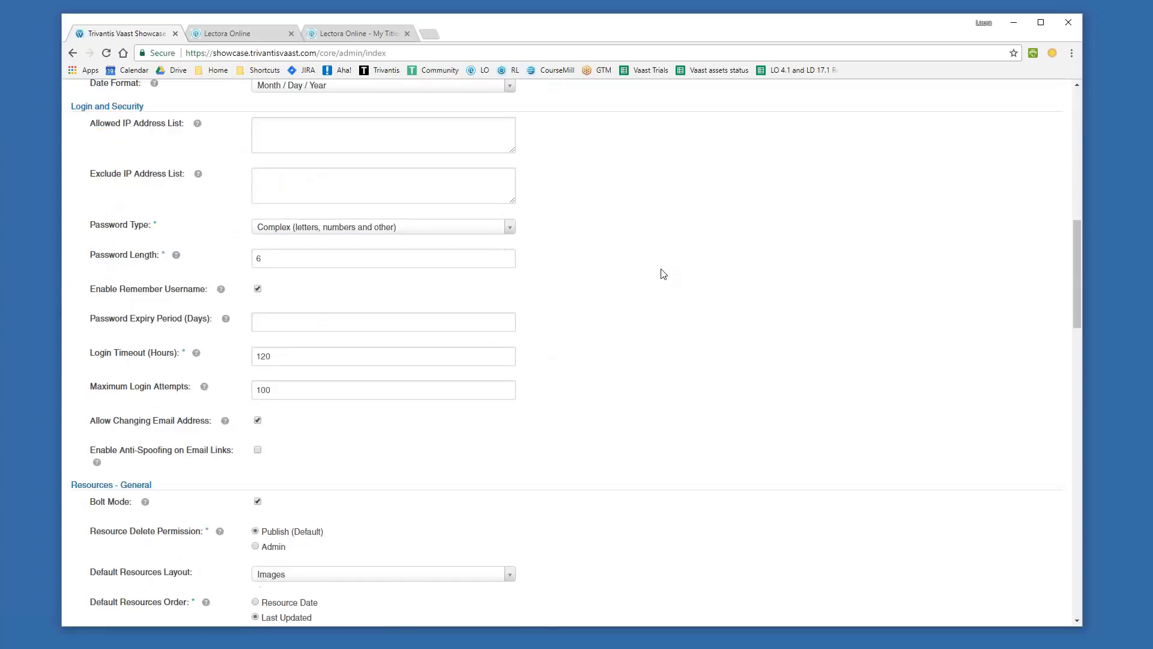
{"action": "scroll", "coordinate": [663, 274], "scroll_direction": "down", "scroll_amount": 4}
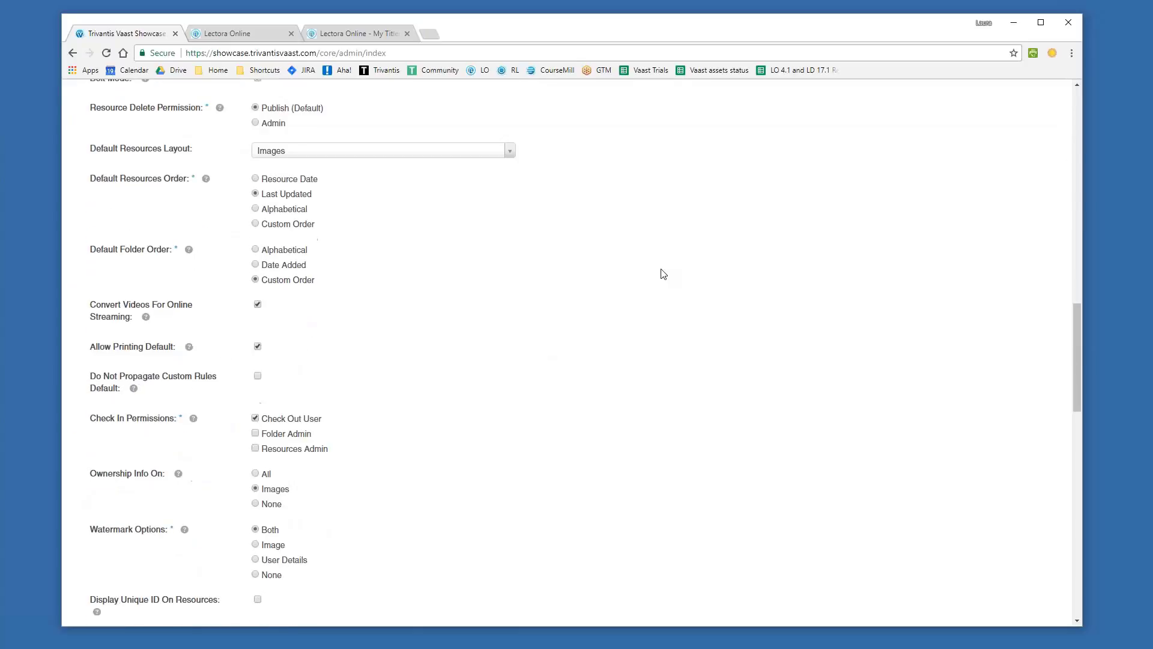
{"action": "scroll", "coordinate": [663, 274], "scroll_direction": "down", "scroll_amount": 3}
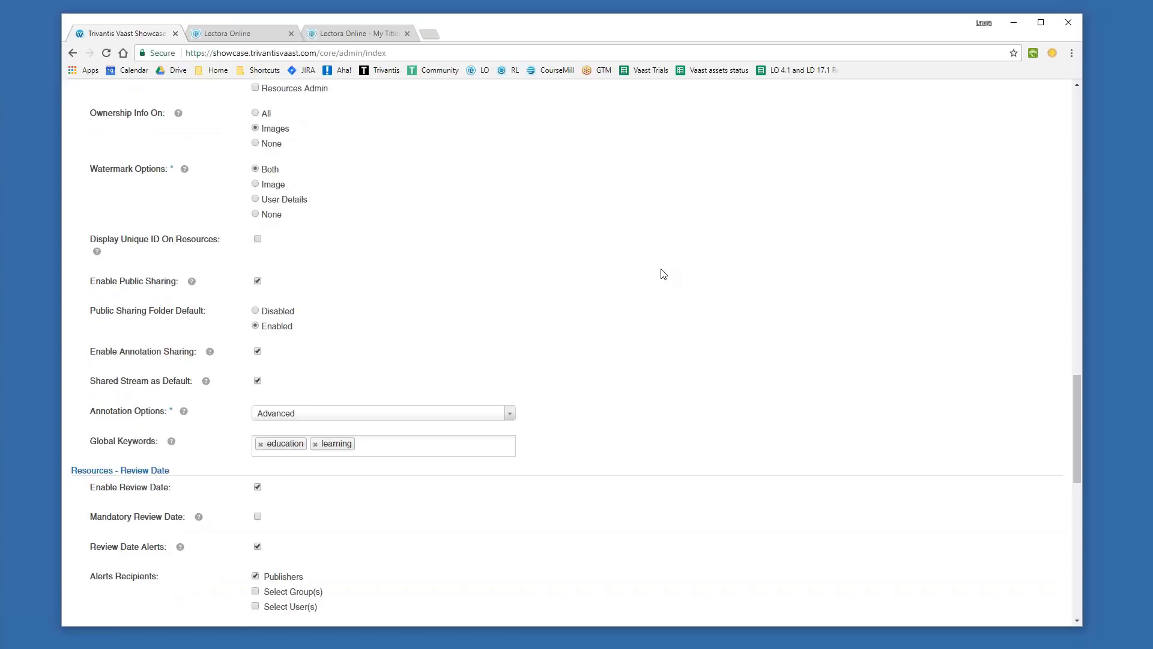
{"action": "scroll", "coordinate": [663, 274], "scroll_direction": "down", "scroll_amount": 3}
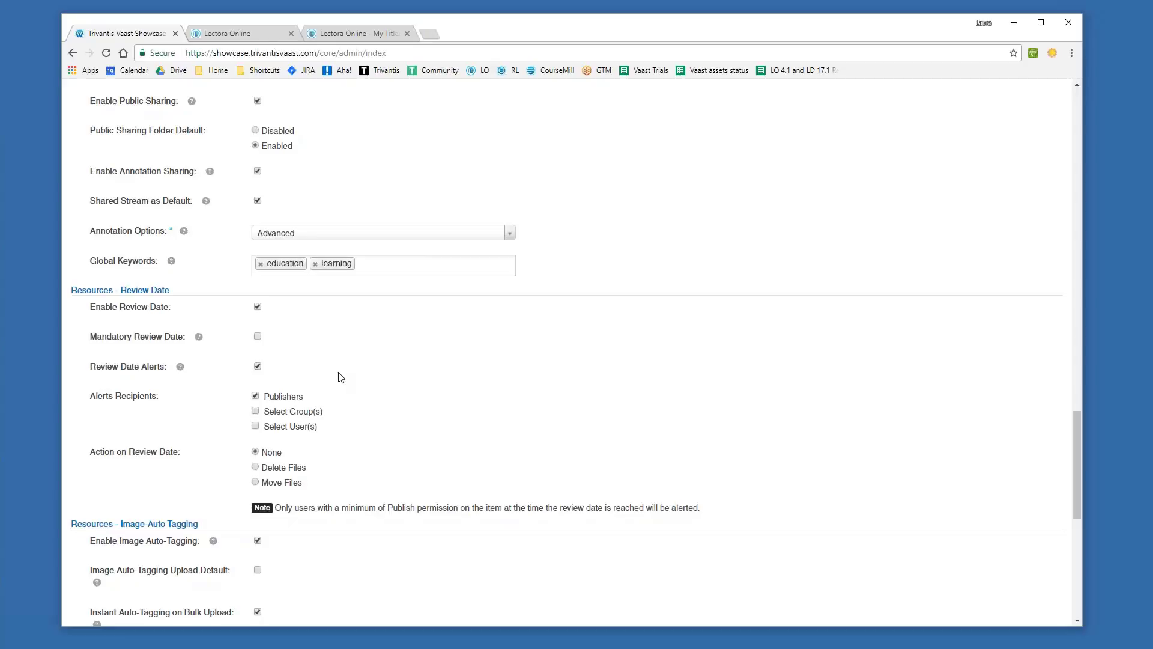
{"action": "scroll", "coordinate": [341, 377], "scroll_direction": "down", "scroll_amount": 3}
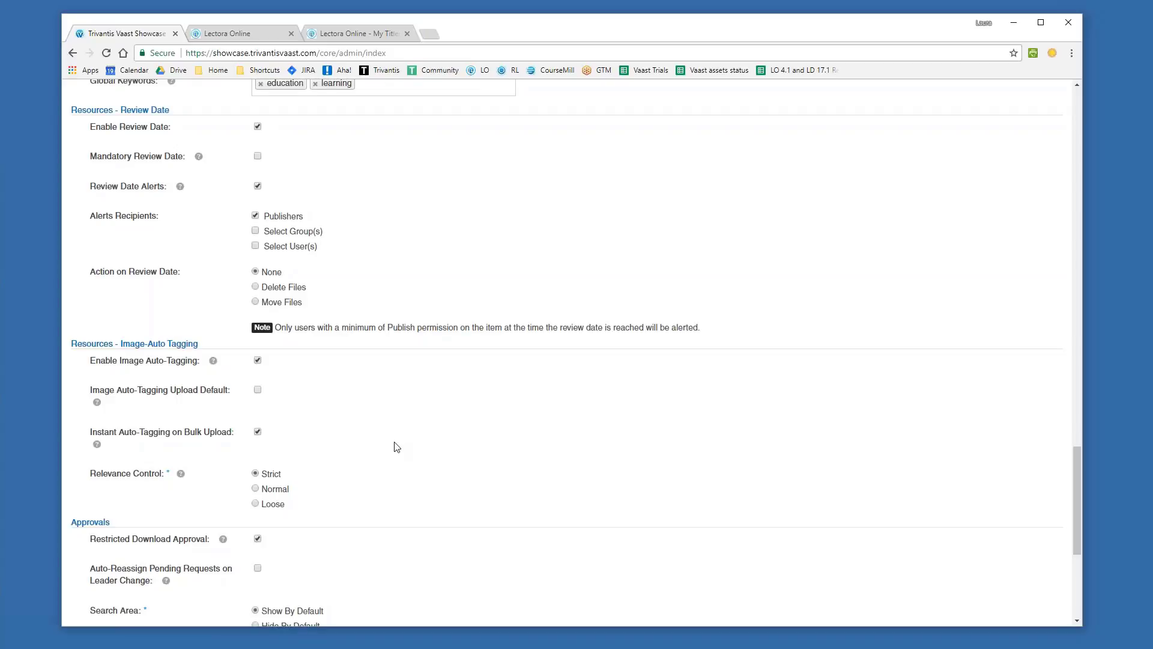
{"action": "scroll", "coordinate": [401, 446], "scroll_direction": "down", "scroll_amount": 4}
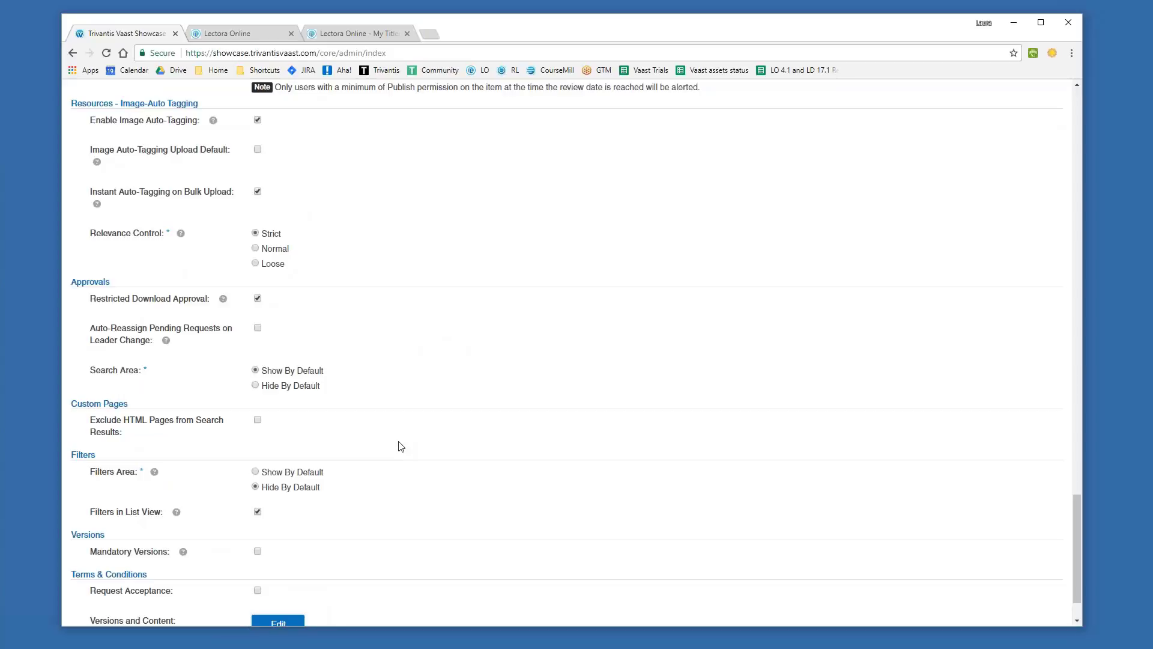
{"action": "scroll", "coordinate": [402, 446], "scroll_direction": "up", "scroll_amount": 18}
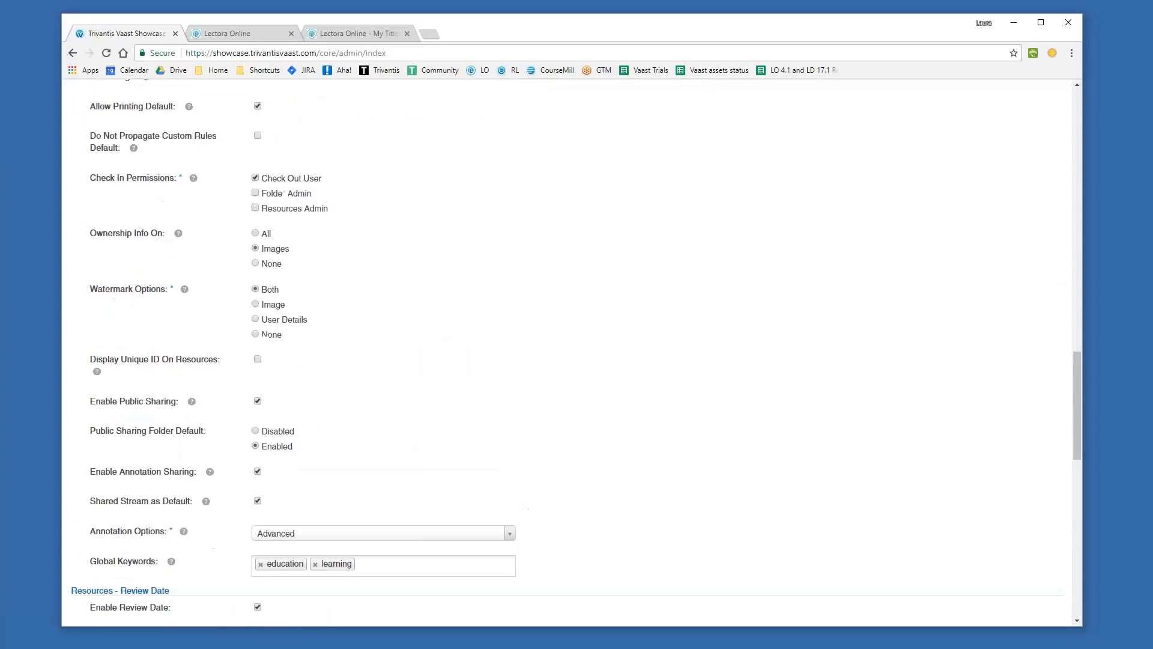
{"action": "scroll", "coordinate": [402, 447], "scroll_direction": "up", "scroll_amount": 16}
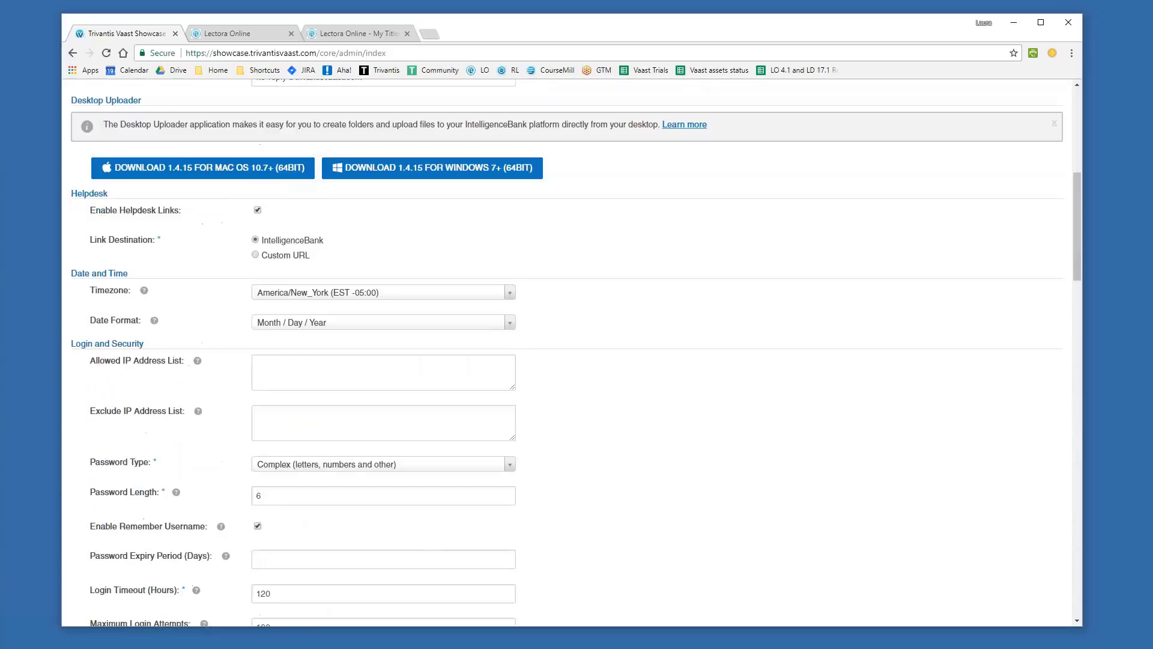
{"action": "scroll", "coordinate": [571, 352], "scroll_direction": "up", "scroll_amount": 4}
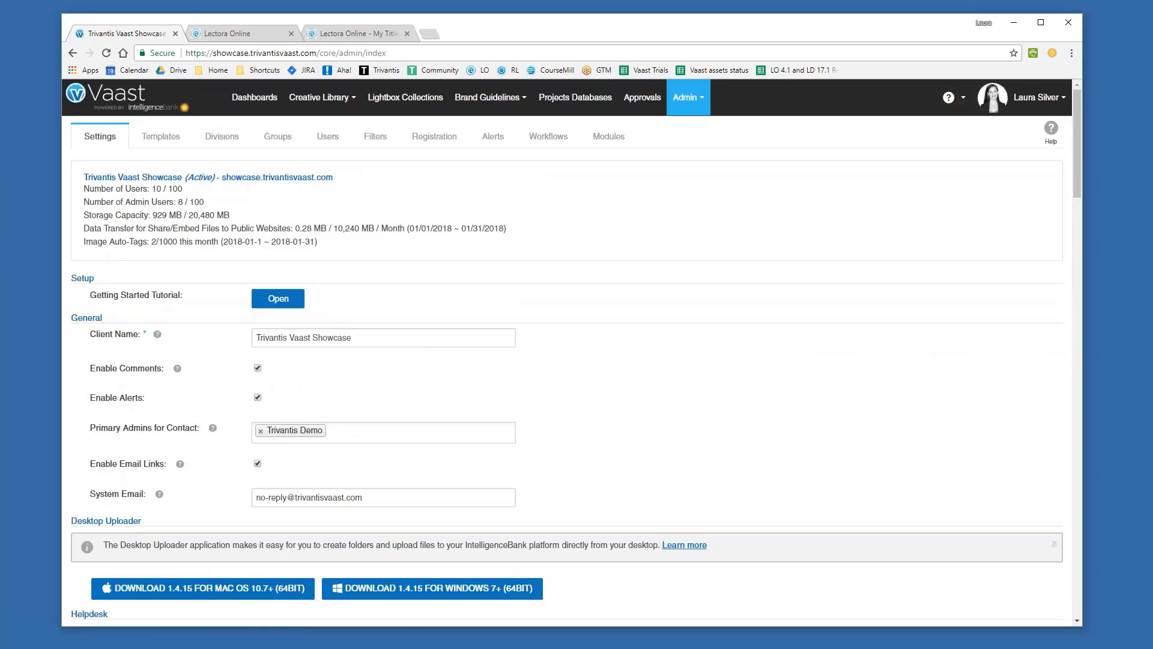
Step: View the administration's divisions and open the permissions of the Sample Group - Preview group
{"action": "left_click", "coordinate": [223, 138]}
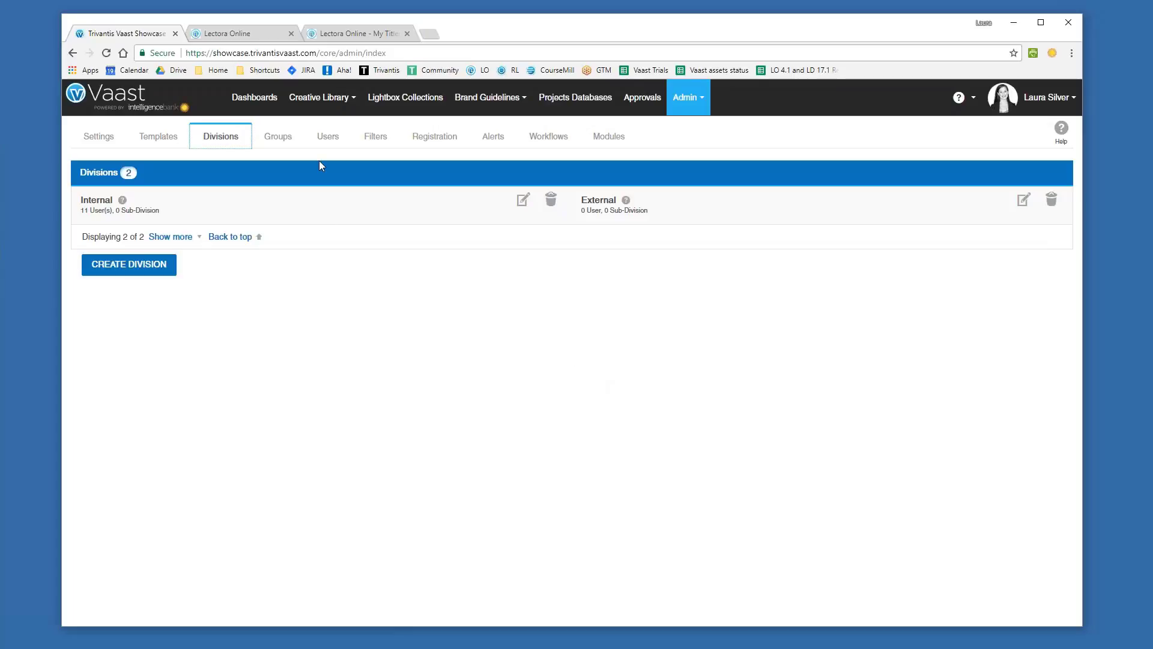
{"action": "left_click", "coordinate": [277, 137]}
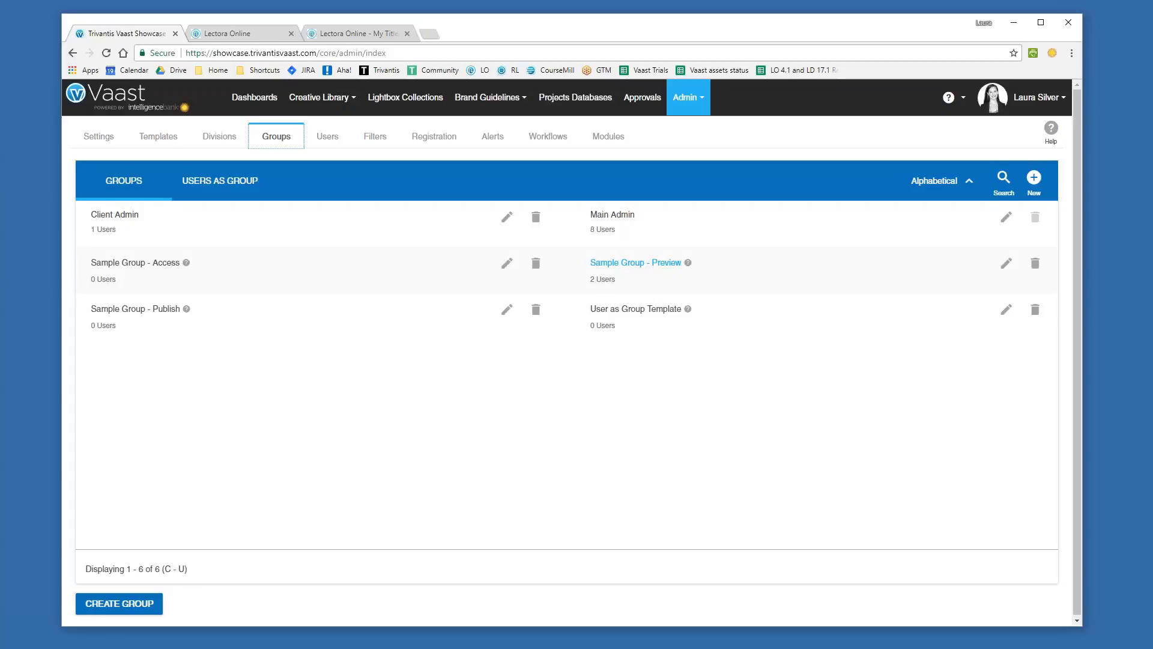
{"action": "left_click", "coordinate": [1006, 263]}
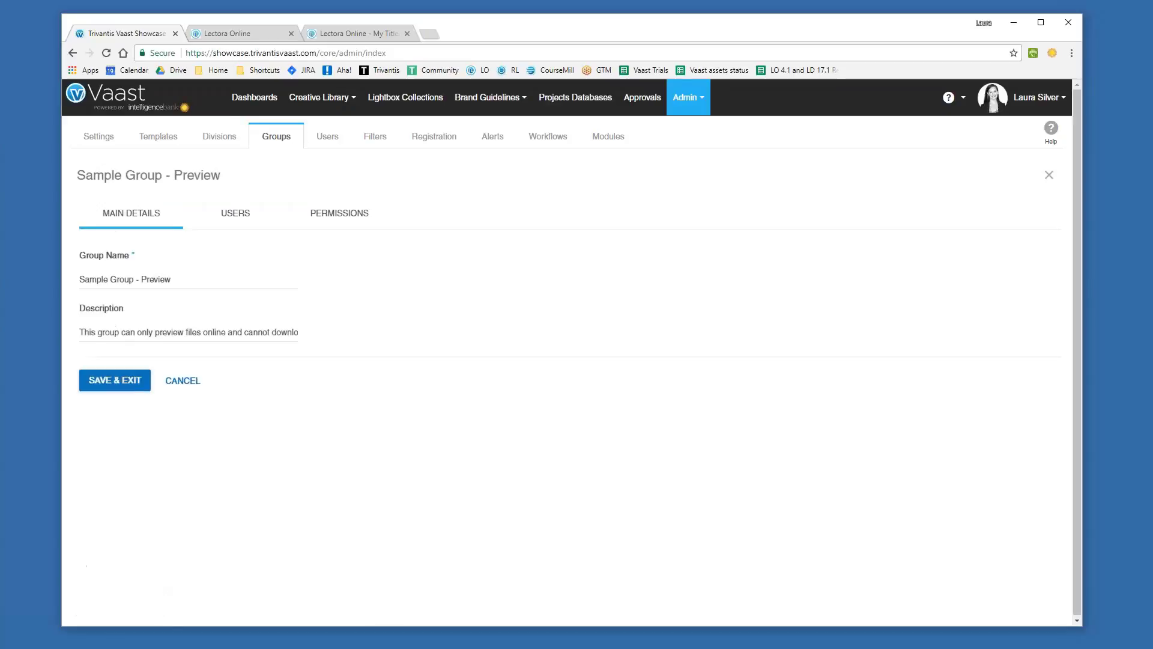
{"action": "left_click", "coordinate": [374, 203]}
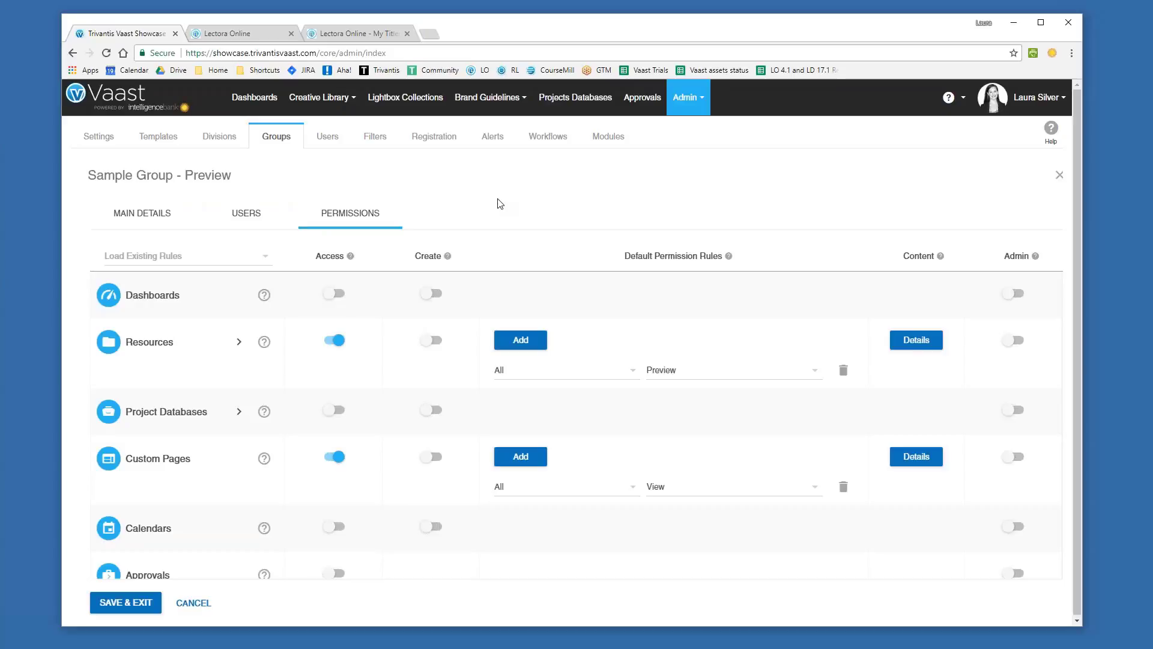
{"action": "scroll", "coordinate": [497, 203], "scroll_direction": "down", "scroll_amount": 1}
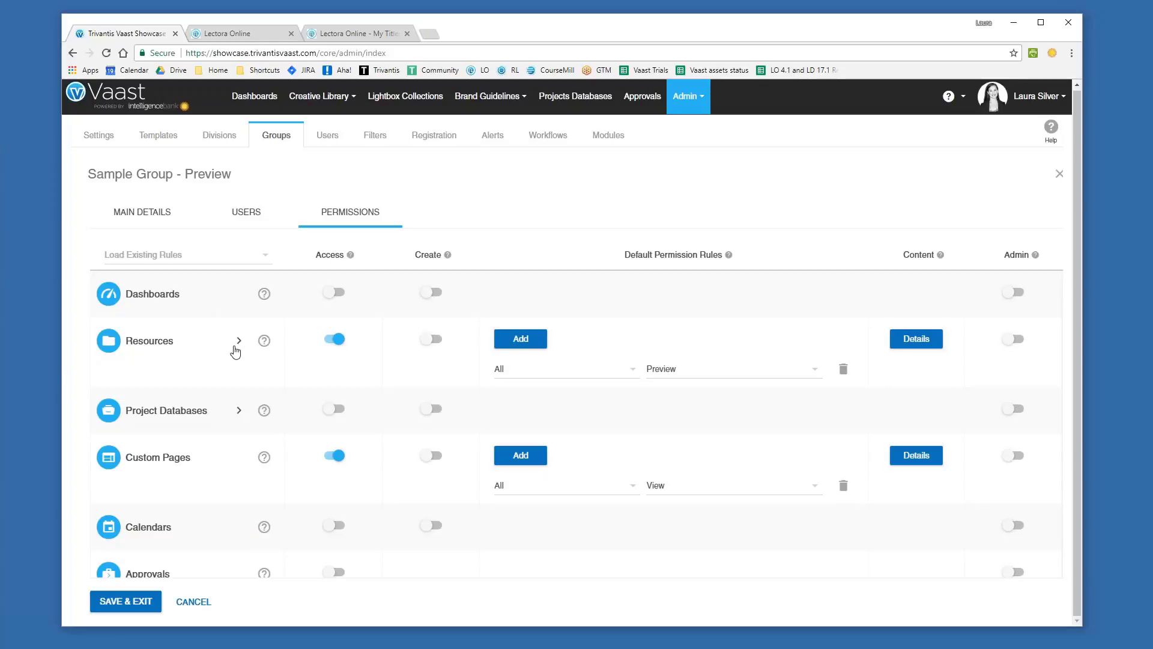
Step: Examine the group's custom permission details for Resources, with the Job Folders entry expanded
{"action": "left_click", "coordinate": [916, 341]}
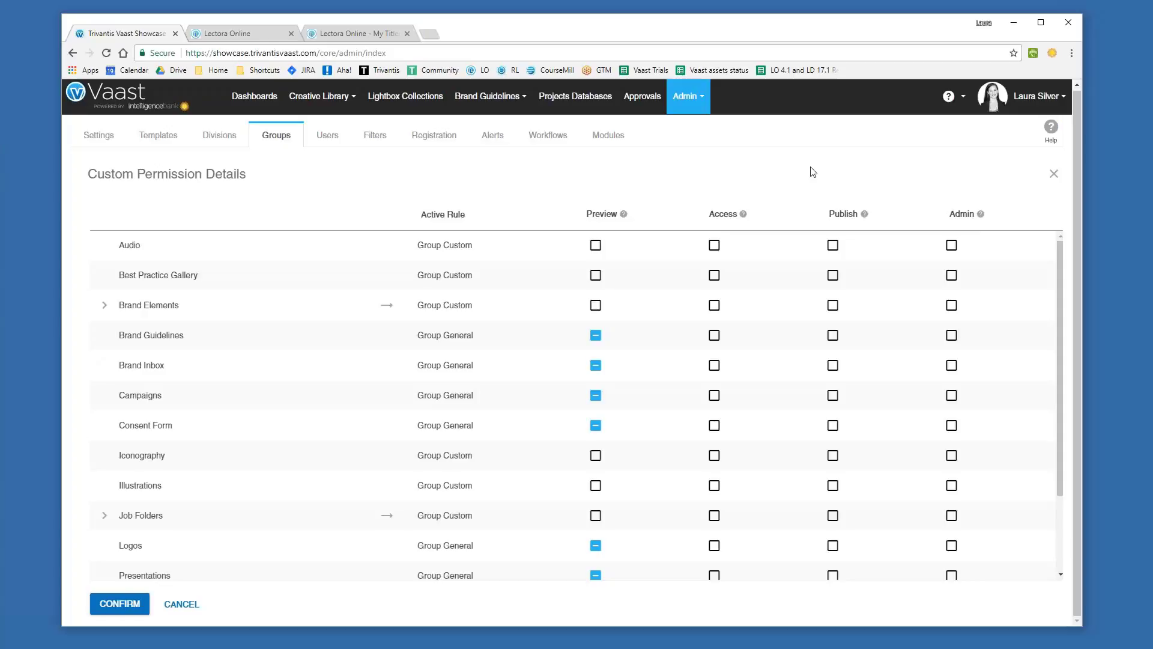
{"action": "left_click", "coordinate": [104, 516]}
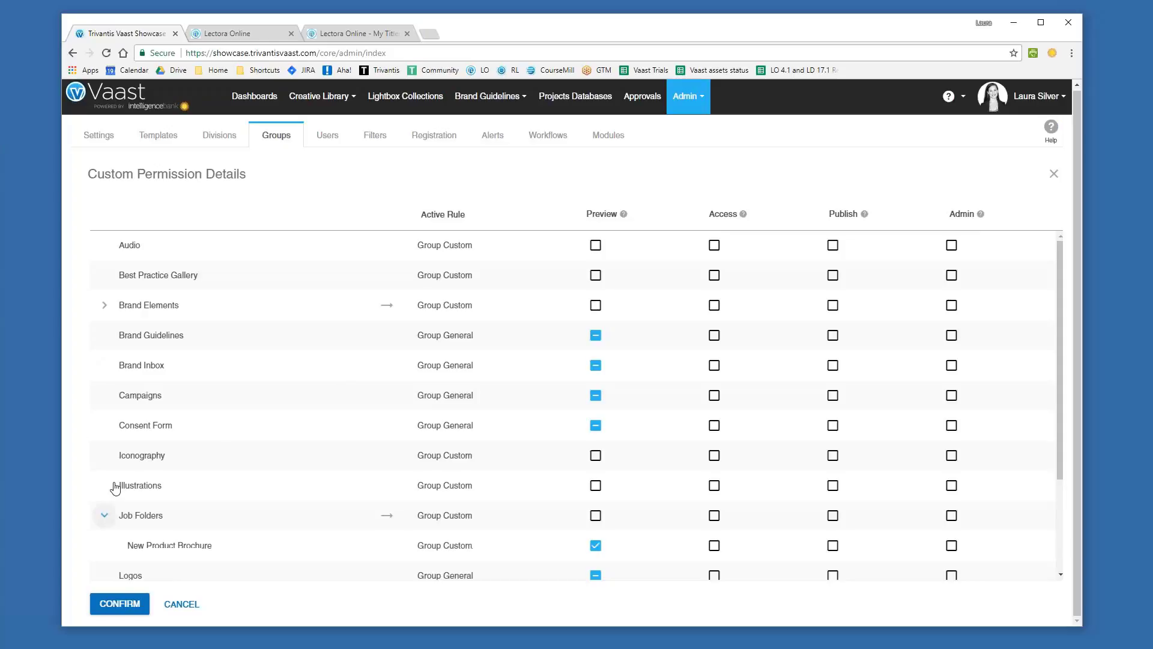
{"action": "scroll", "coordinate": [126, 472], "scroll_direction": "down", "scroll_amount": 2}
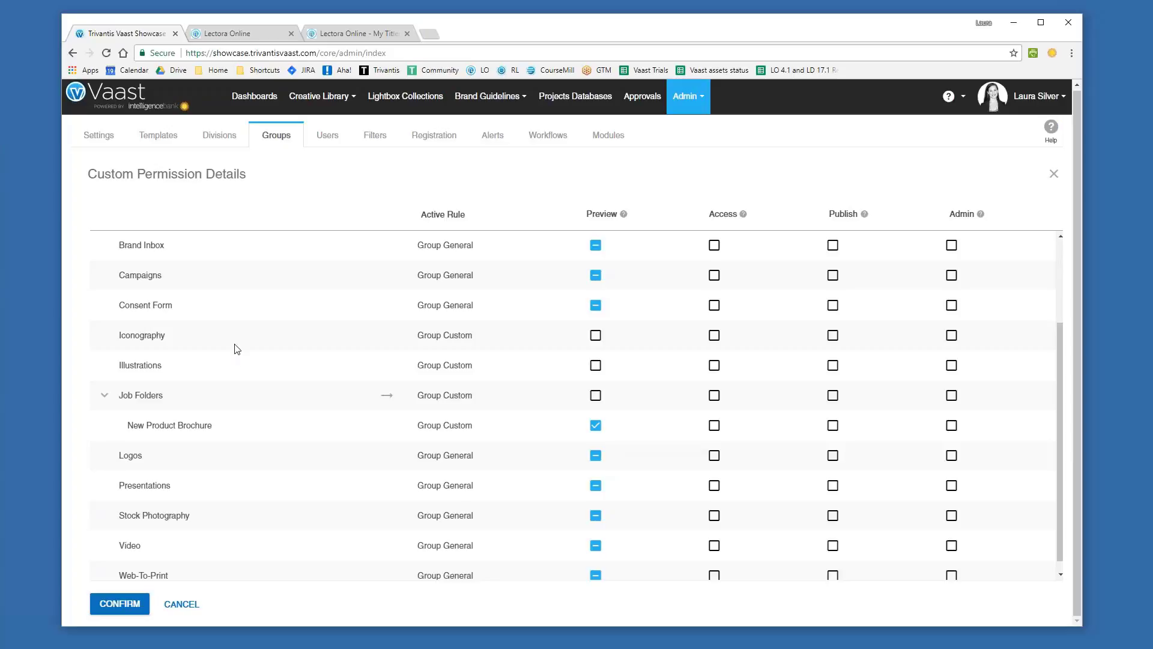
{"action": "scroll", "coordinate": [271, 276], "scroll_direction": "up", "scroll_amount": 3}
Step: View the administration pages for custom filters, default email alerts and workflow templates
{"action": "left_click", "coordinate": [376, 136]}
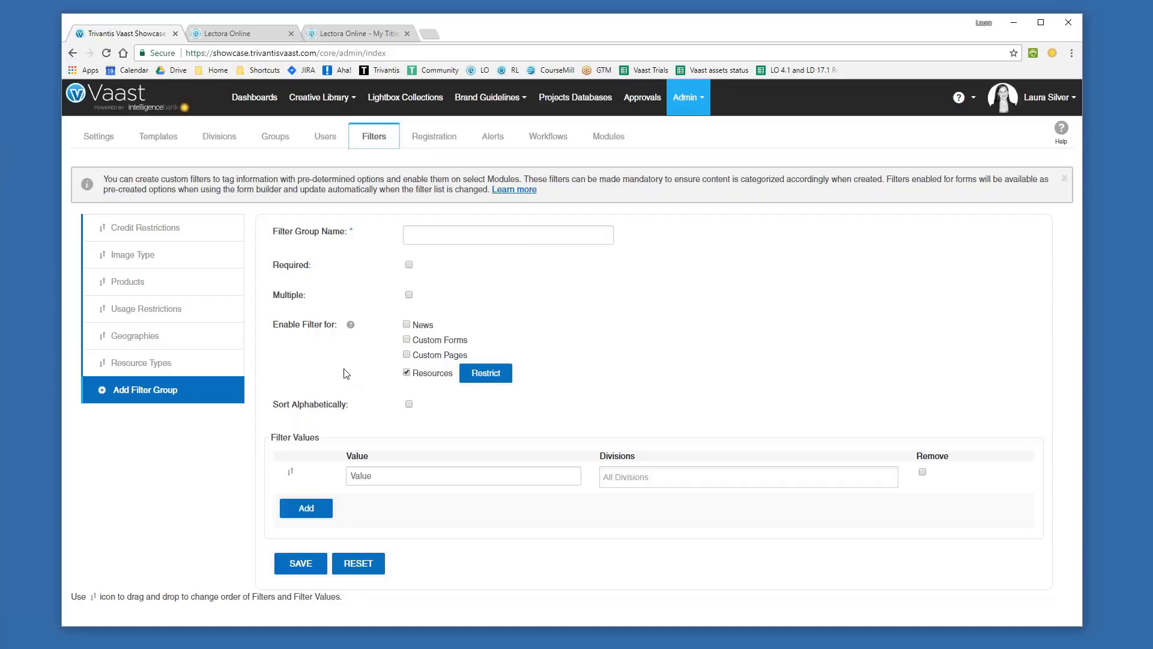
{"action": "left_click", "coordinate": [493, 136]}
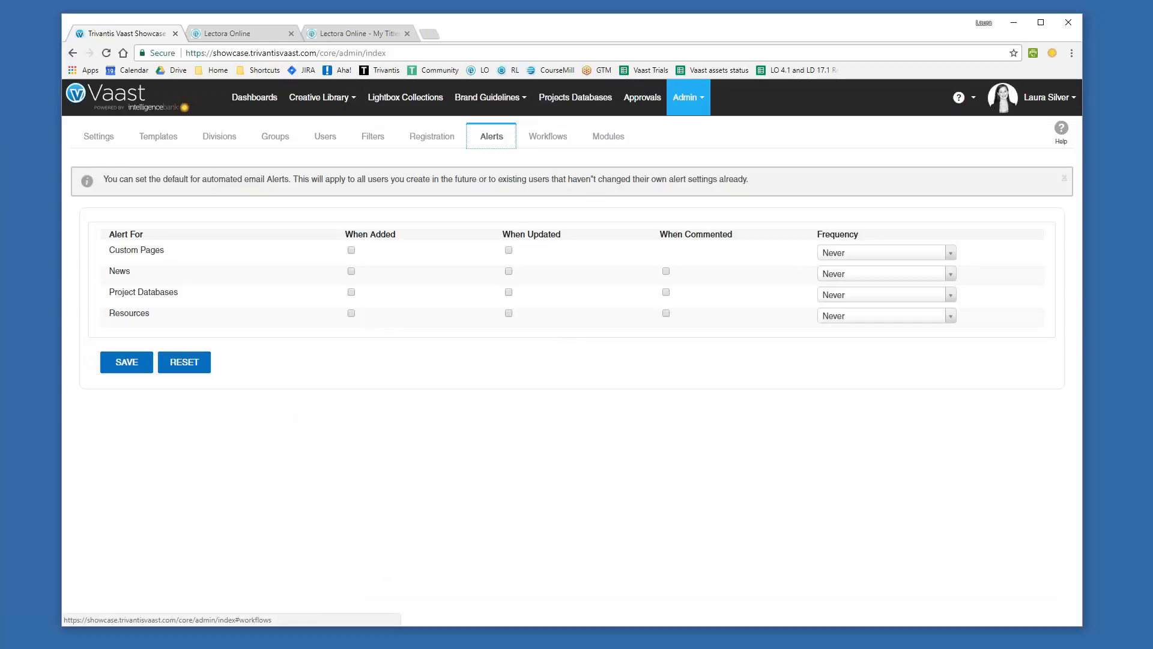
{"action": "left_click", "coordinate": [548, 137]}
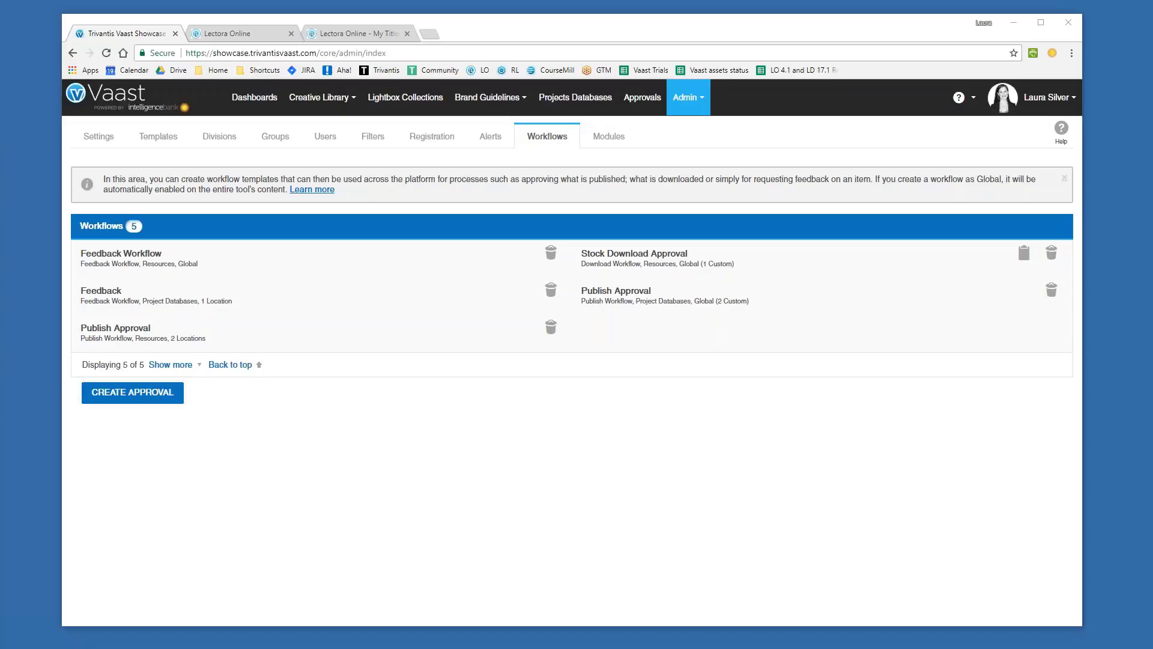
Step: View the administration's module naming settings and open the Incorrect Logo Use page of the brand guidelines
{"action": "left_click", "coordinate": [609, 142]}
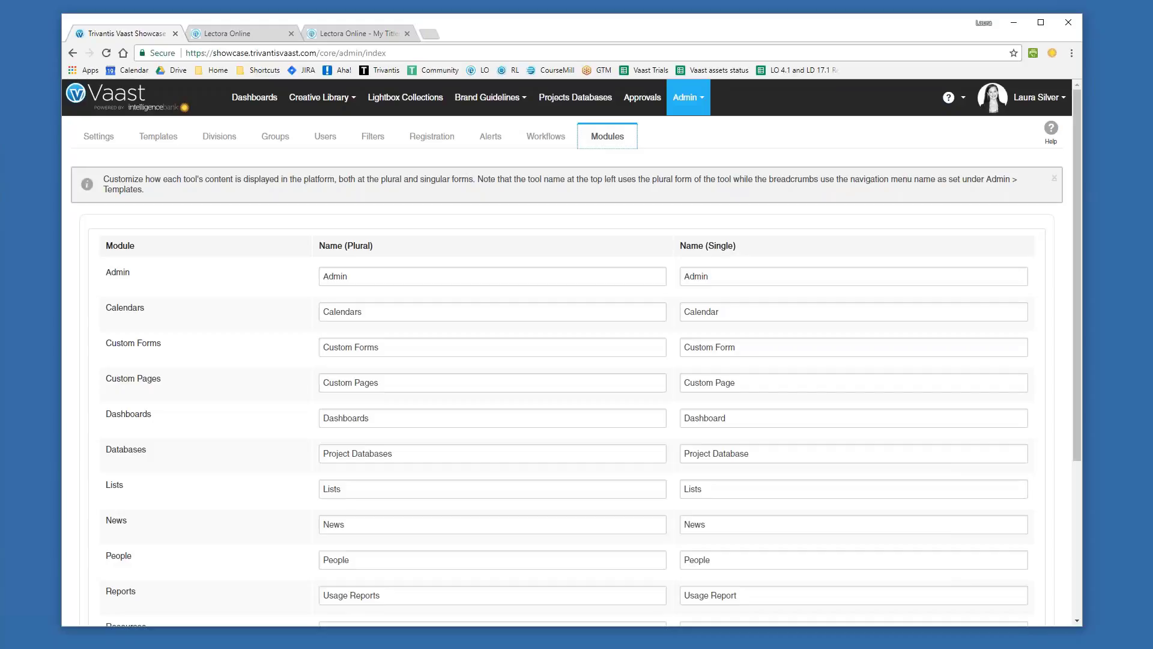
{"action": "scroll", "coordinate": [546, 543], "scroll_direction": "down", "scroll_amount": 1}
{"action": "scroll", "coordinate": [545, 354], "scroll_direction": "down", "scroll_amount": 1}
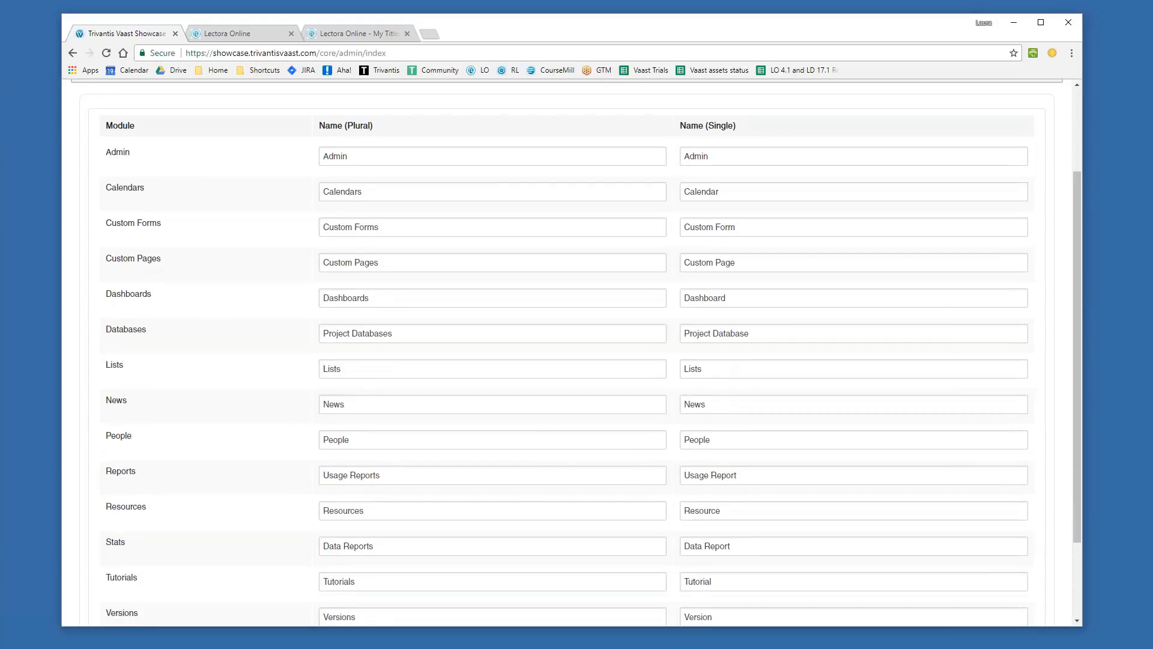
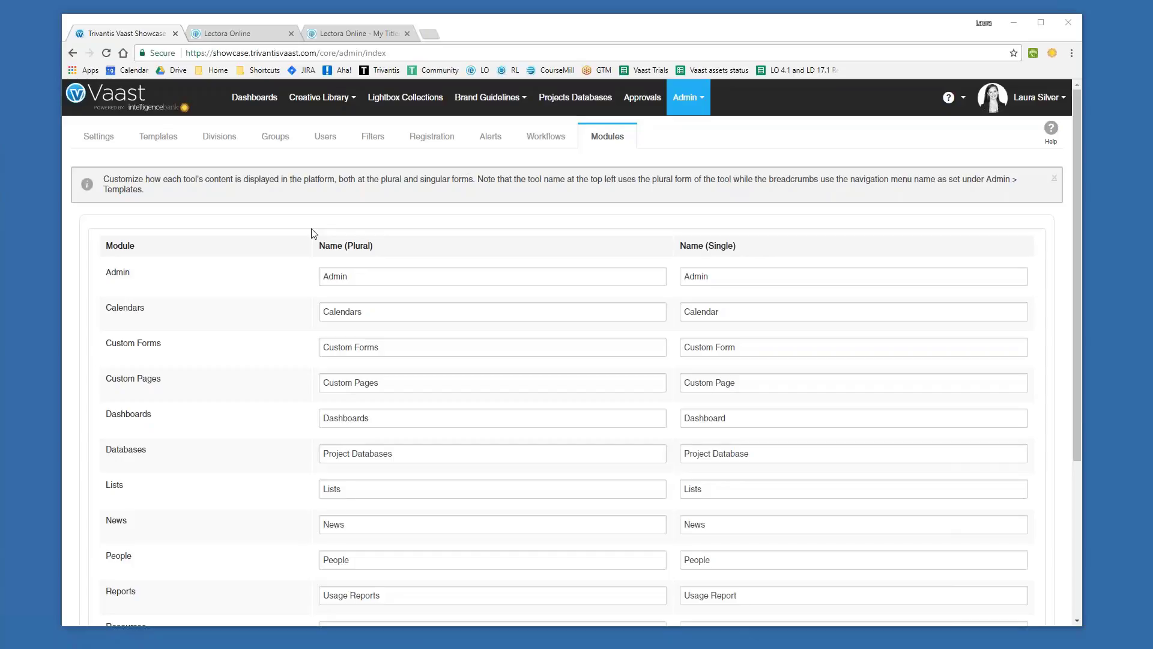
{"action": "mouse_move", "coordinate": [528, 93]}
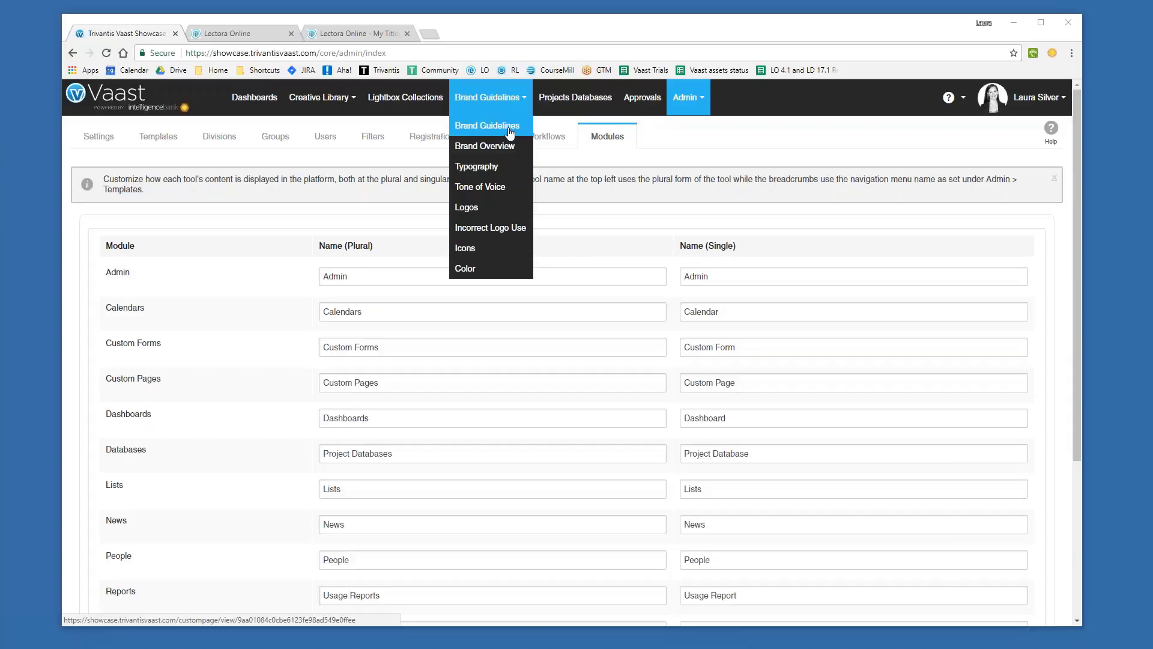
{"action": "left_click", "coordinate": [507, 227]}
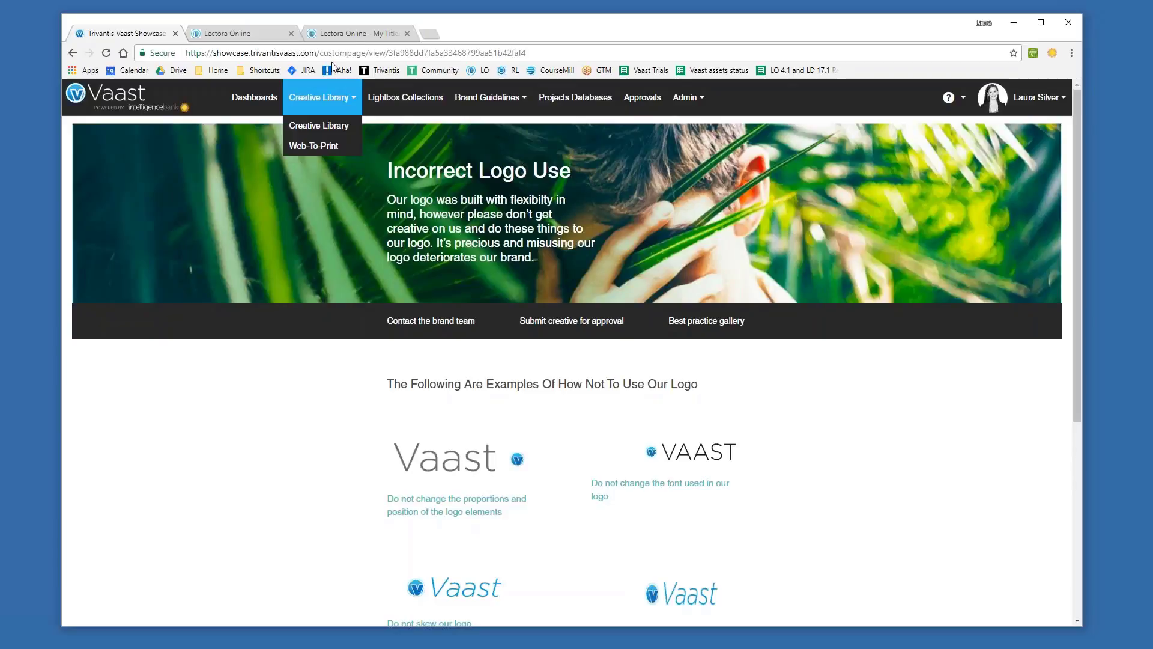
Step: Switch to the open Lectora Online title and bring up the Vaast login form from its creation tools
{"action": "left_click", "coordinate": [353, 34]}
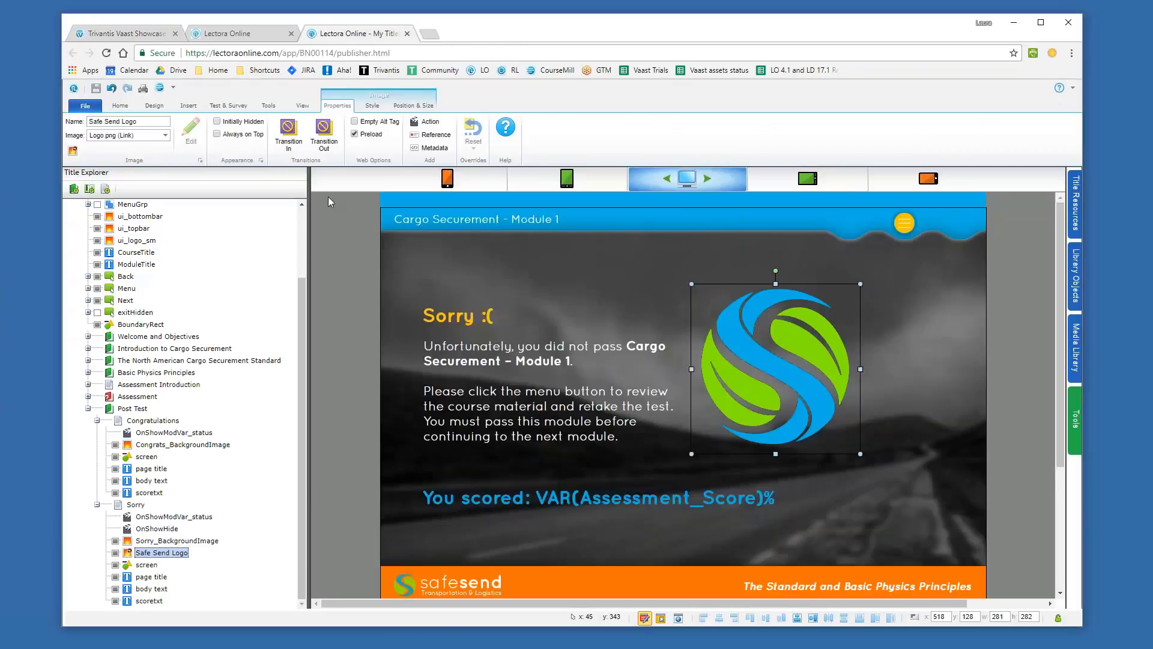
{"action": "left_click", "coordinate": [268, 105]}
{"action": "left_click", "coordinate": [223, 133]}
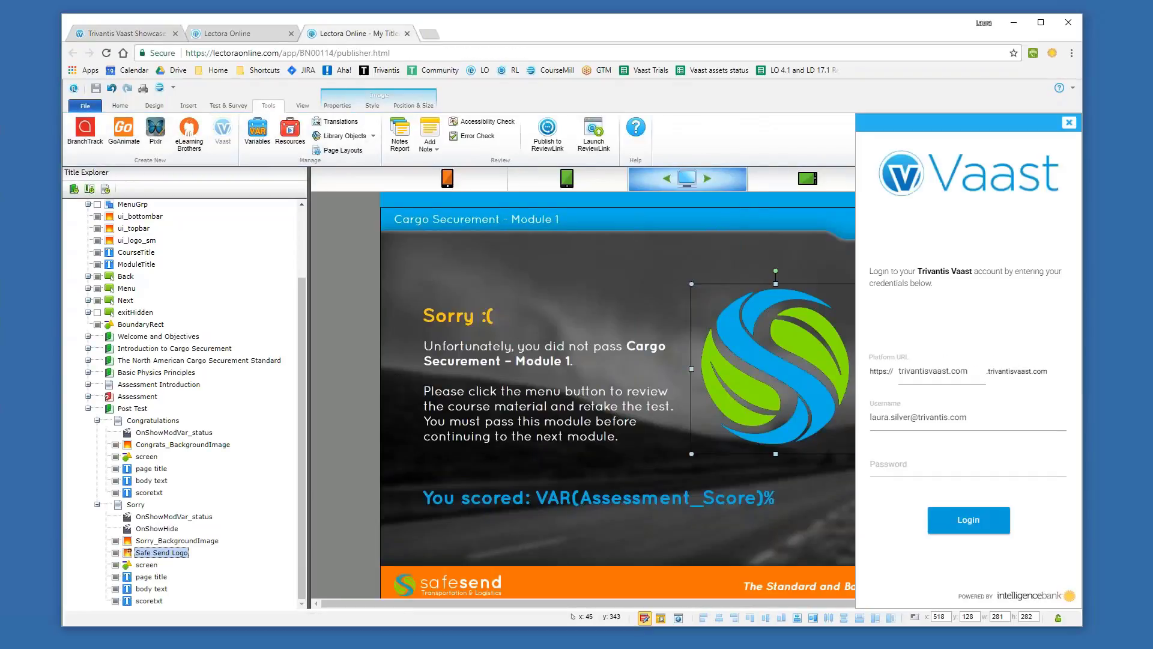